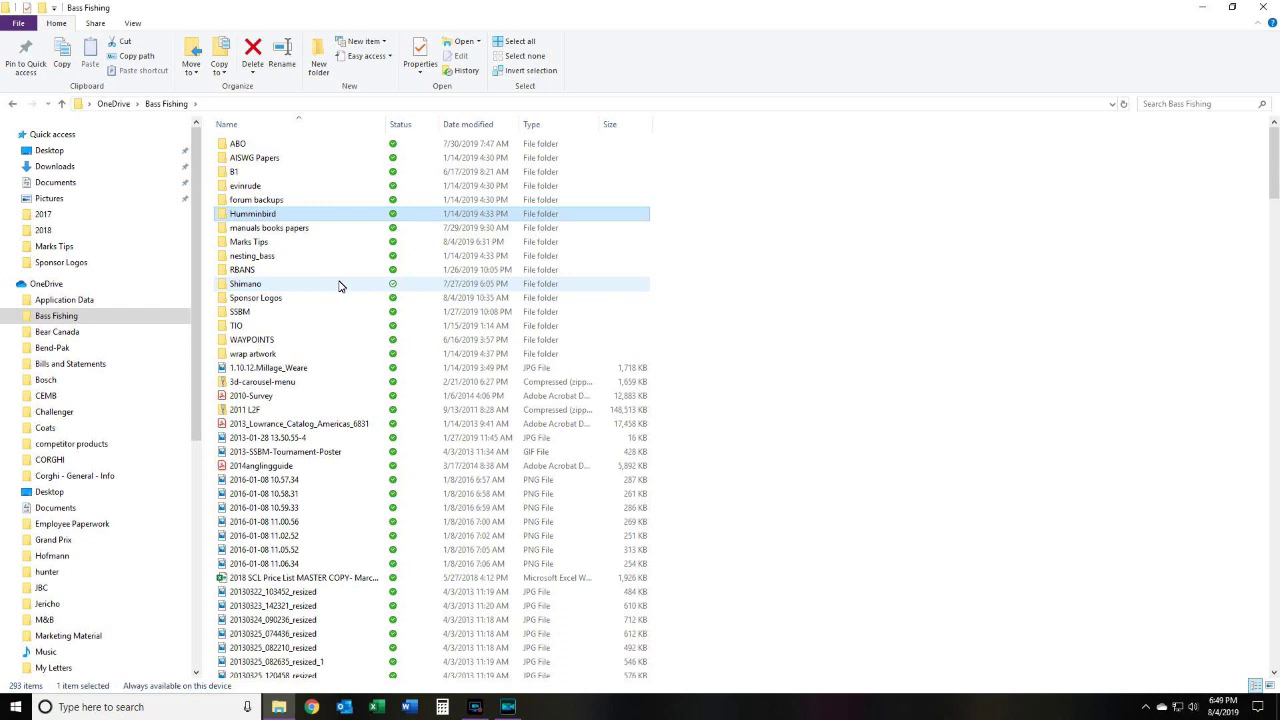
Open Humminbird > Hbird-AutoChart-Maps, browse its 141 chart files, then select the ACNAM1 (H:) card.
double_click(309, 216)
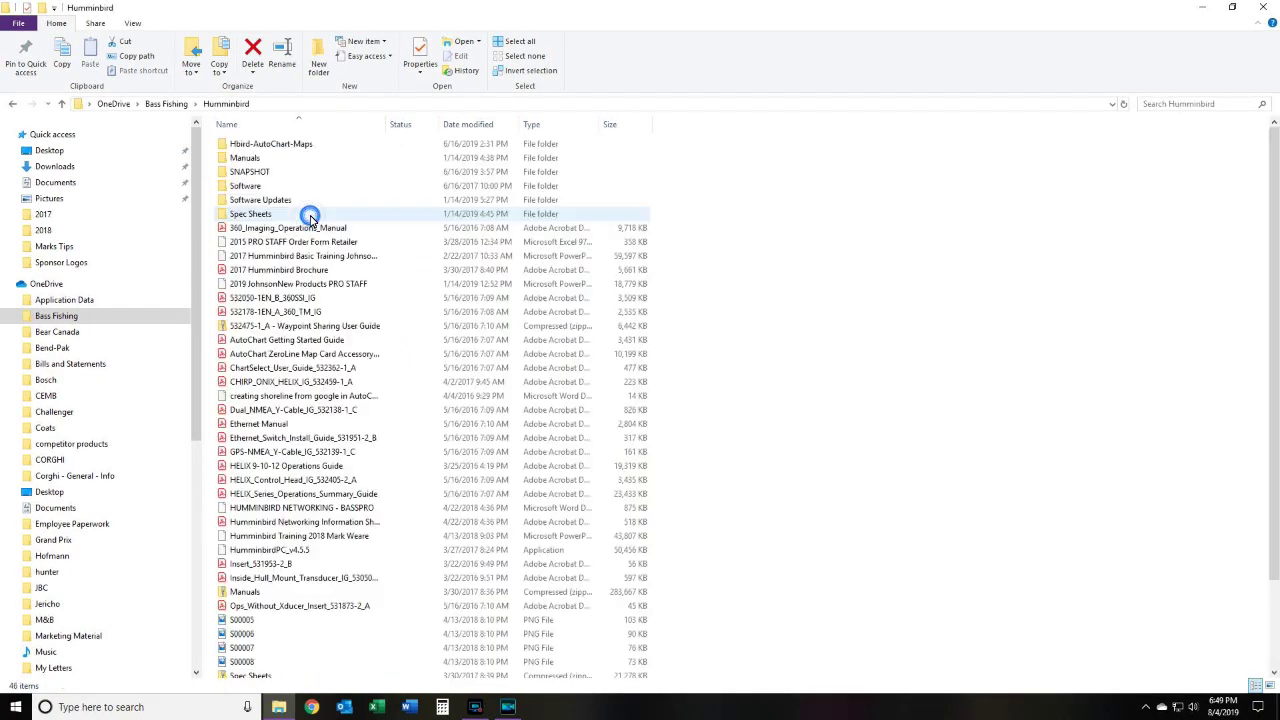
double_click(298, 146)
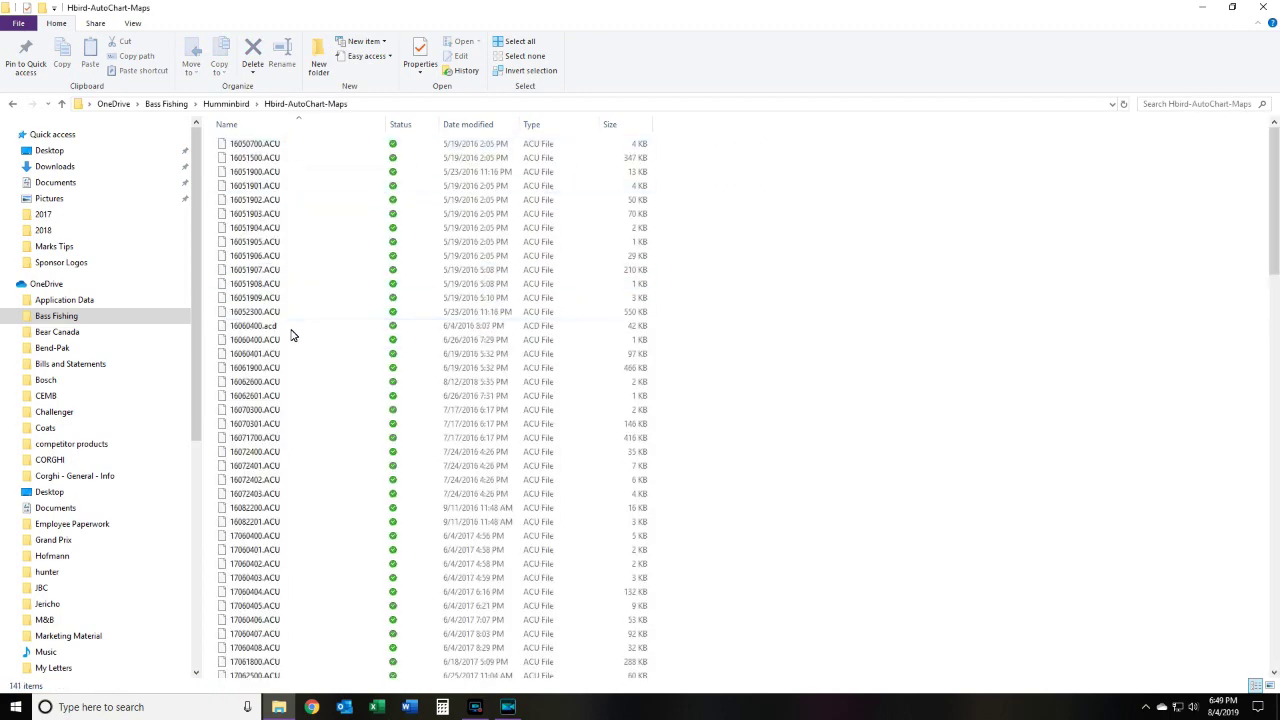
scroll(293, 380, down, 7)
scroll(293, 385, down, 20)
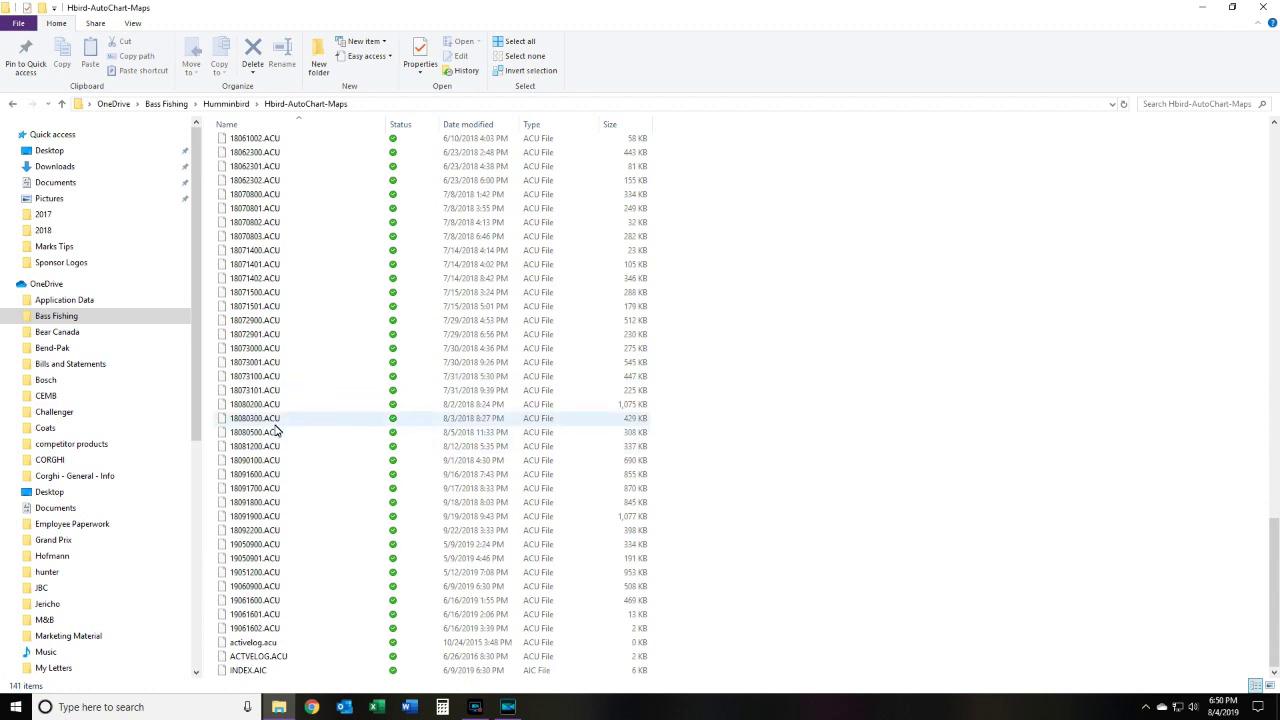
click(196, 660)
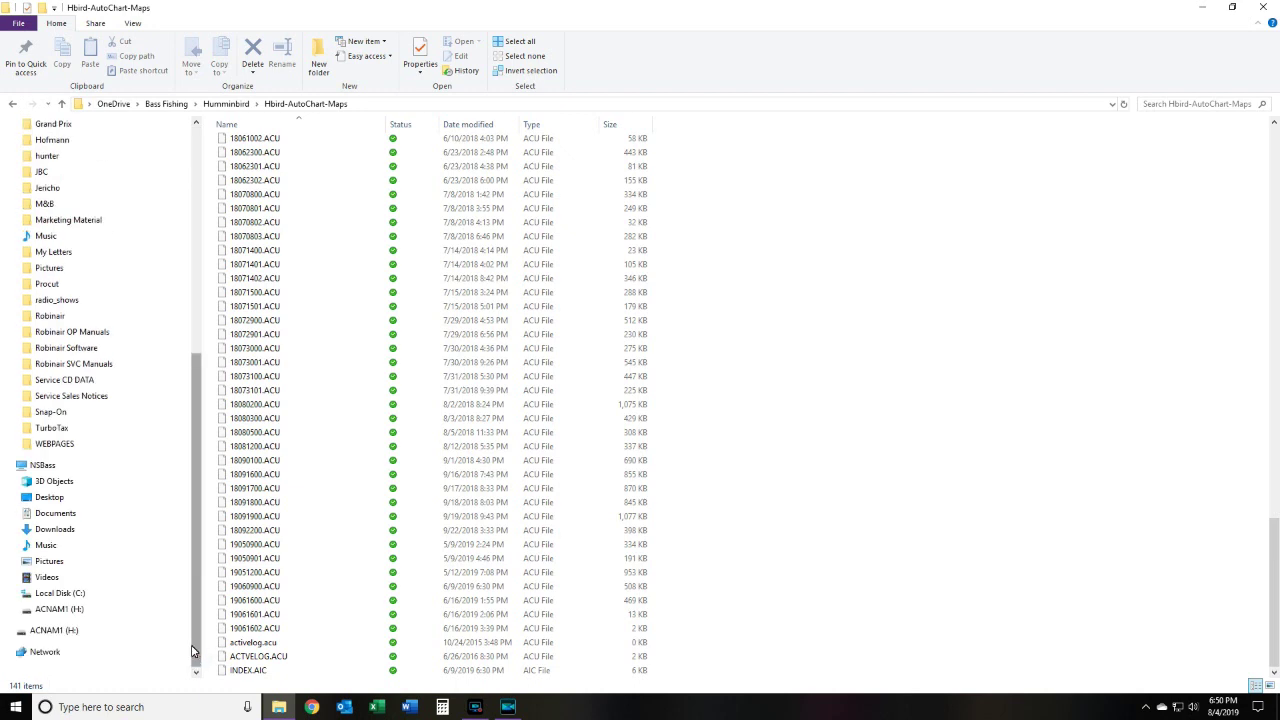
Open the ACDATA folder on ACNAM1 (H:), browse its 140 ACU files and select the first one.
click(68, 632)
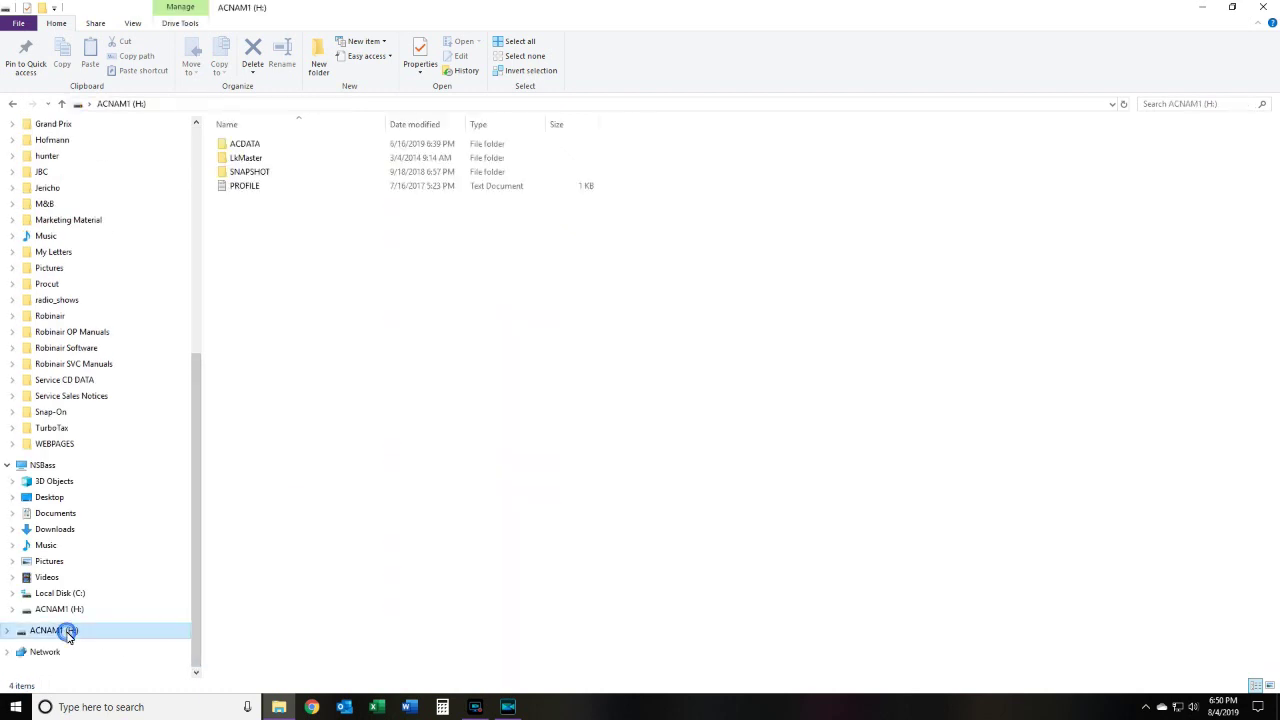
double_click(275, 150)
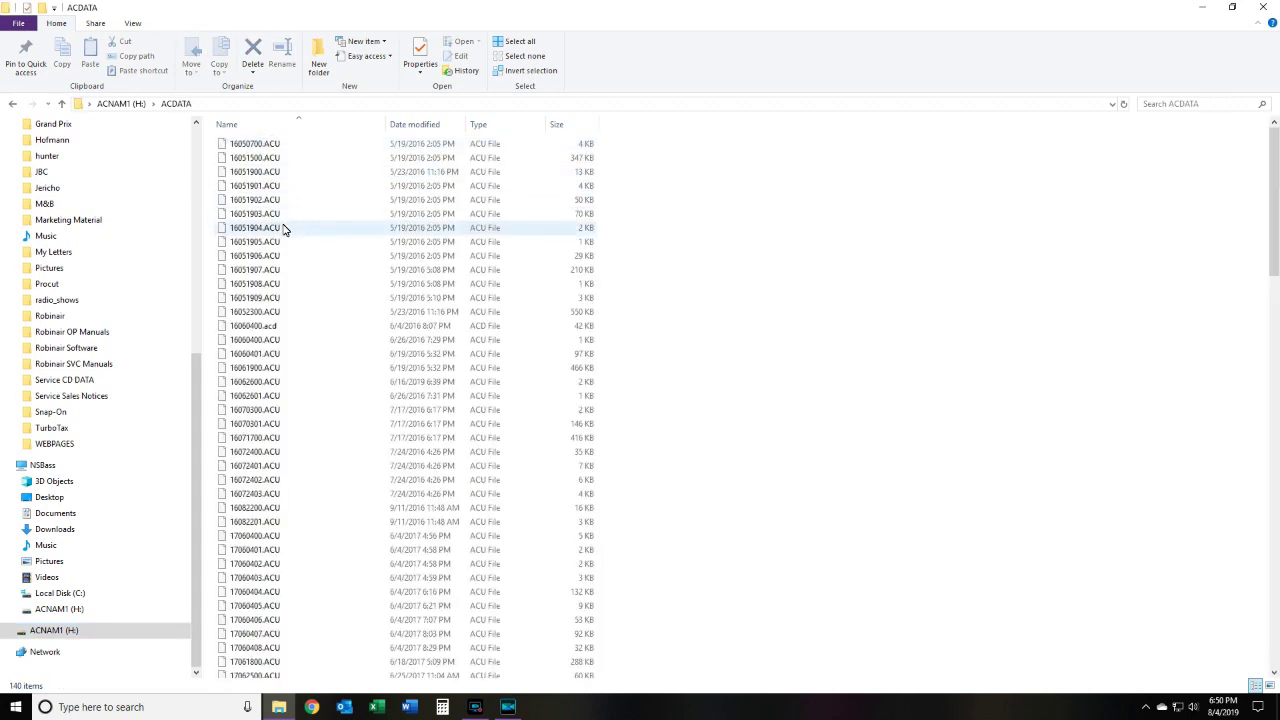
scroll(284, 240, down, 15)
scroll(282, 249, down, 18)
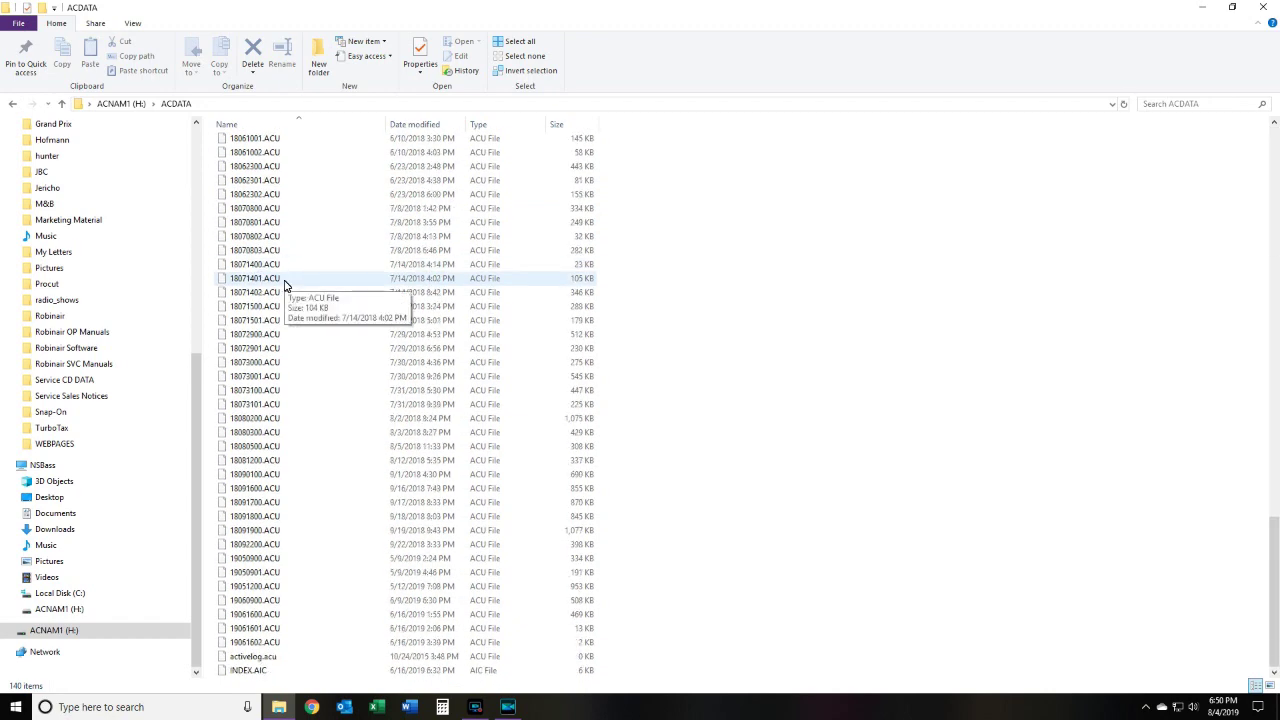
scroll(284, 286, up, 20)
scroll(284, 286, up, 5)
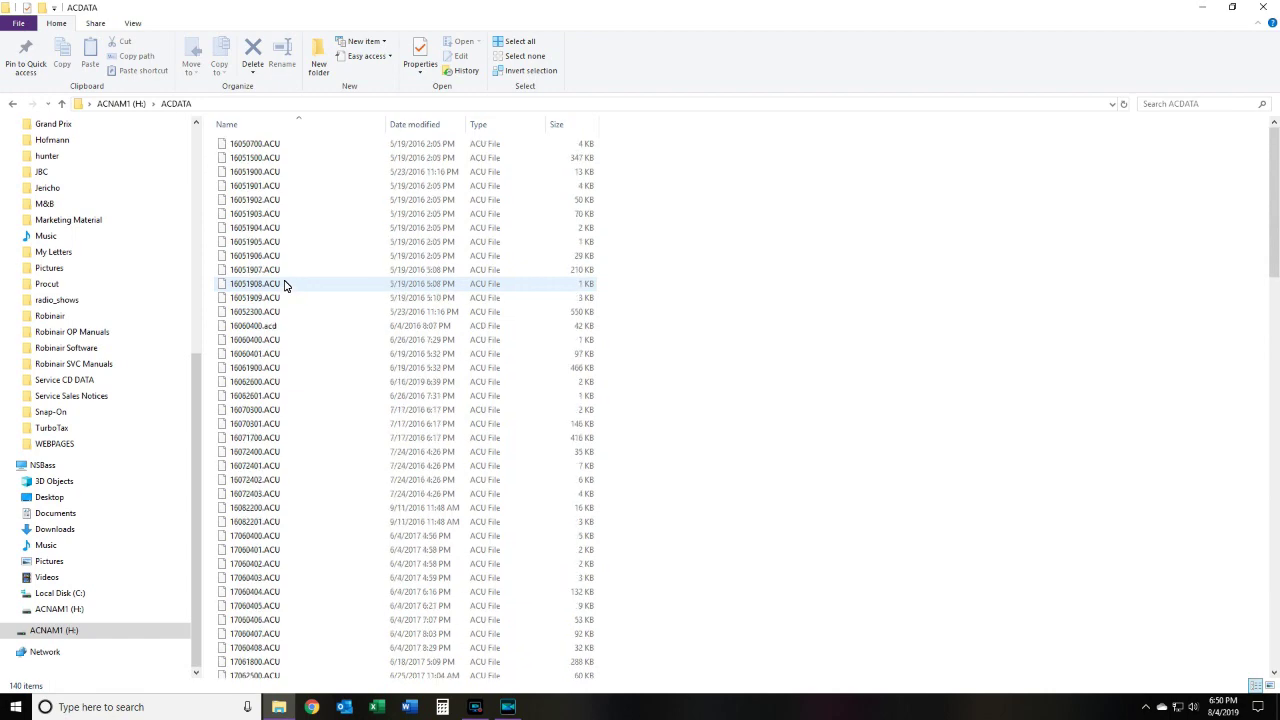
click(252, 146)
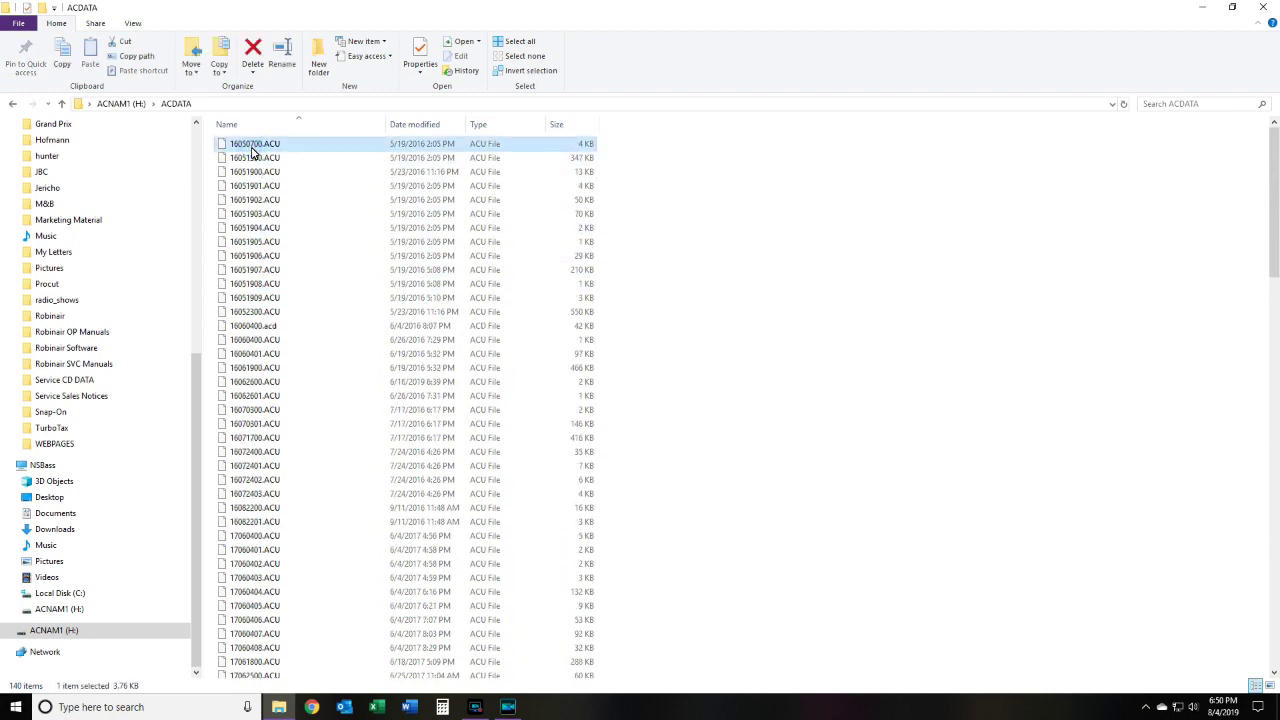
Copy all 140 ACDATA files, then go back to the PC's Hbird-AutoChart-Maps folder.
key(shift+End)
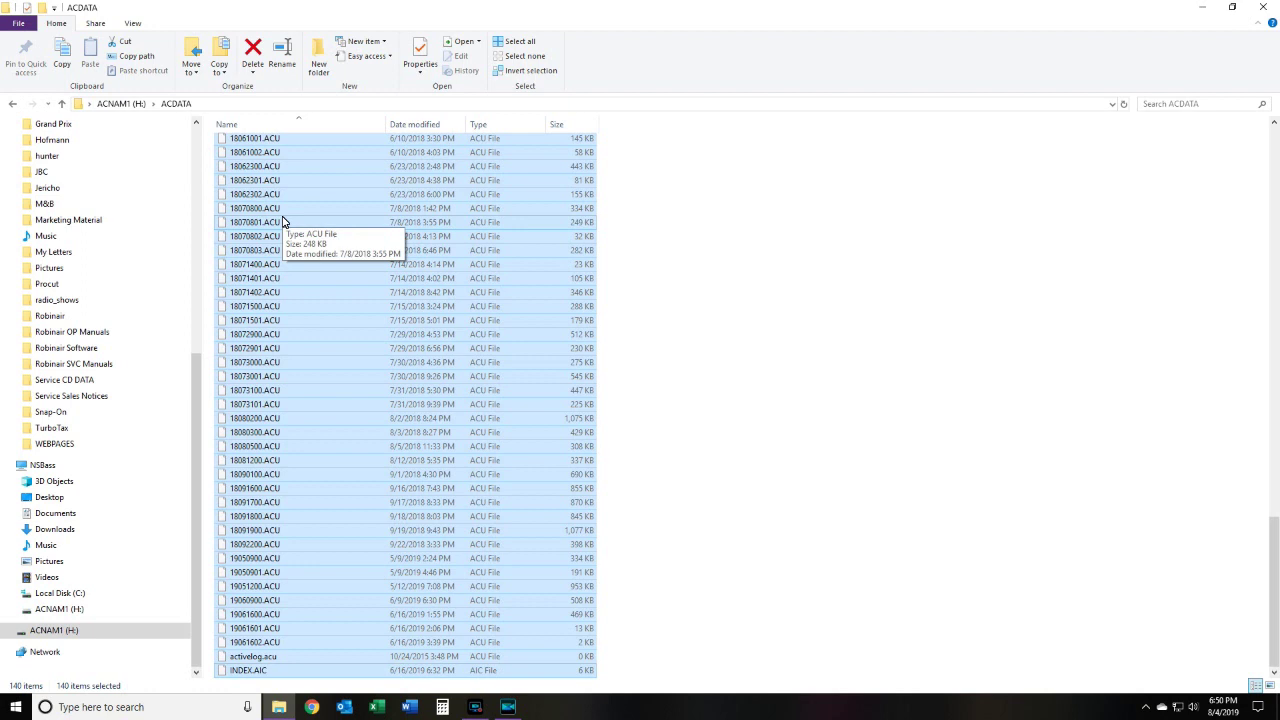
right_click(285, 210)
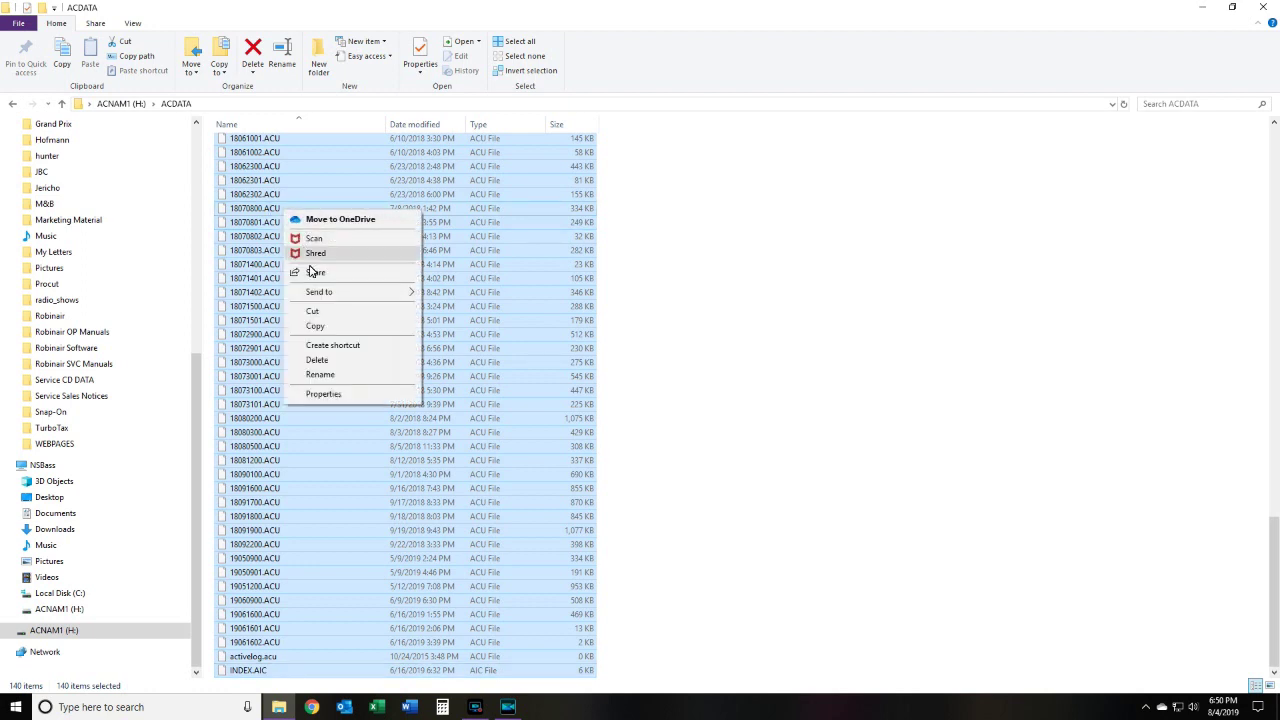
click(316, 326)
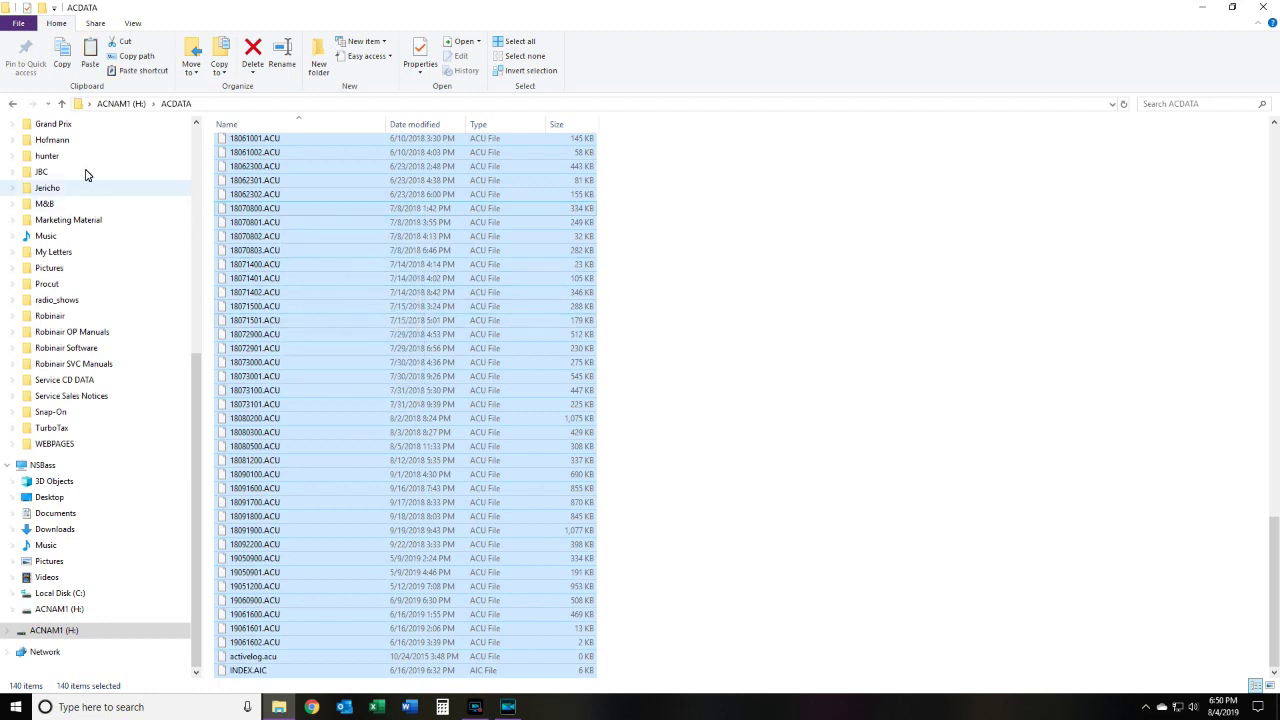
click(12, 104)
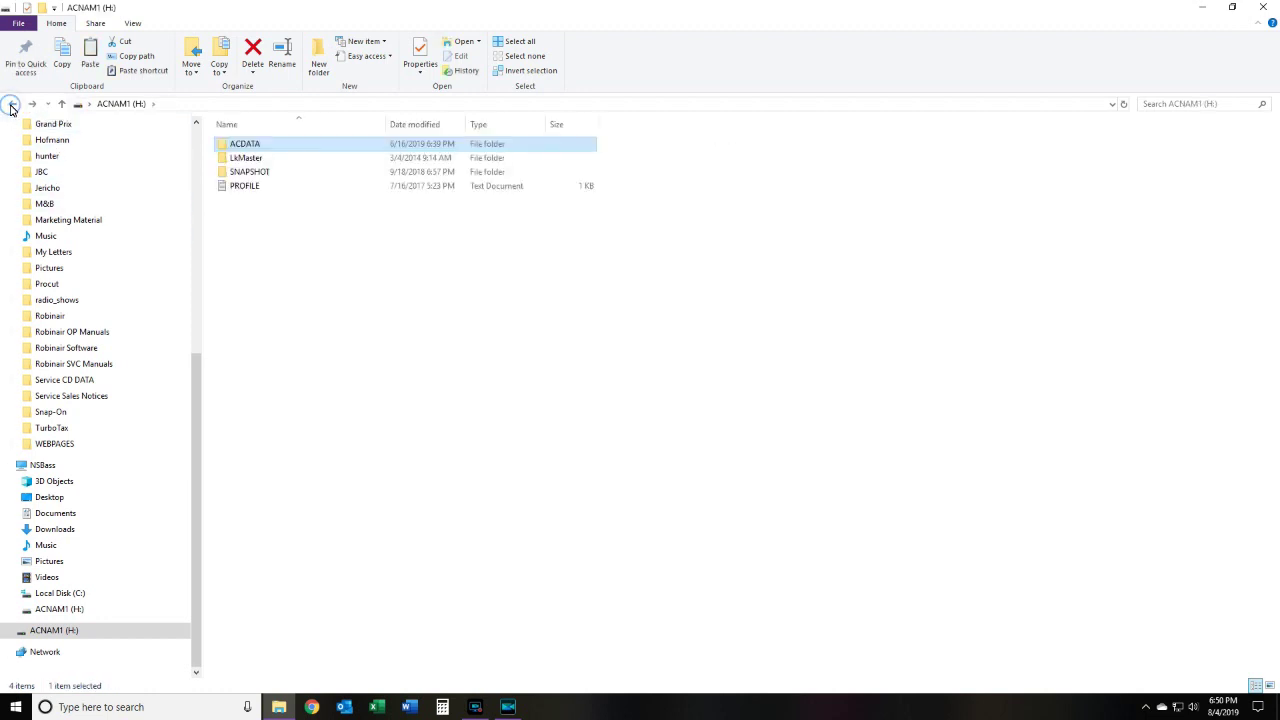
click(12, 105)
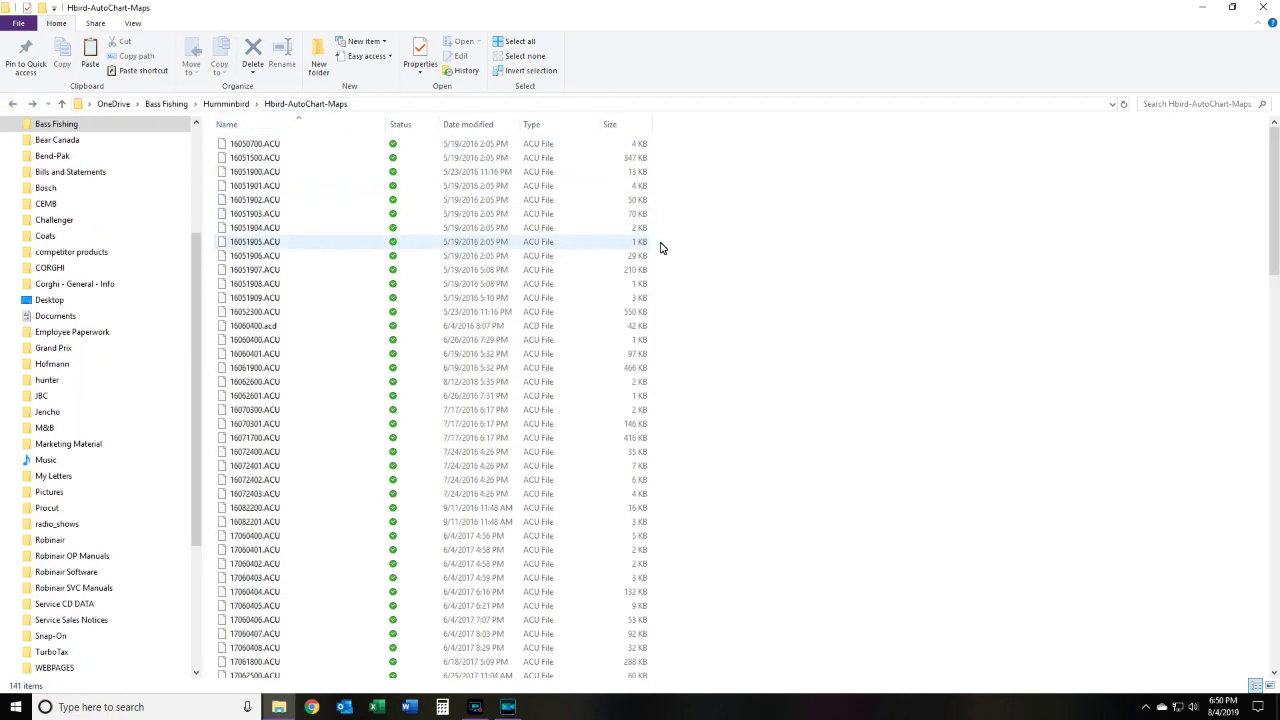
Paste the copied ACDATA files into Hbird-AutoChart-Maps and move the resulting same-name prompt aside.
right_click(358, 304)
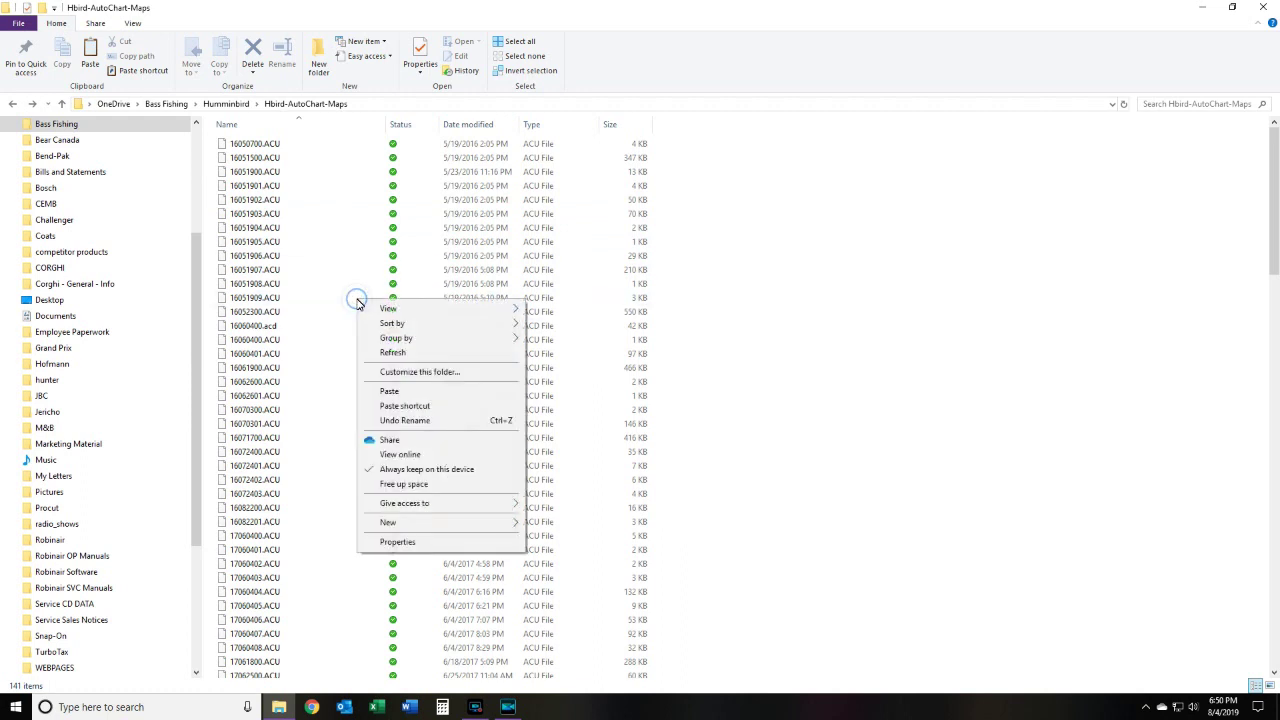
click(389, 391)
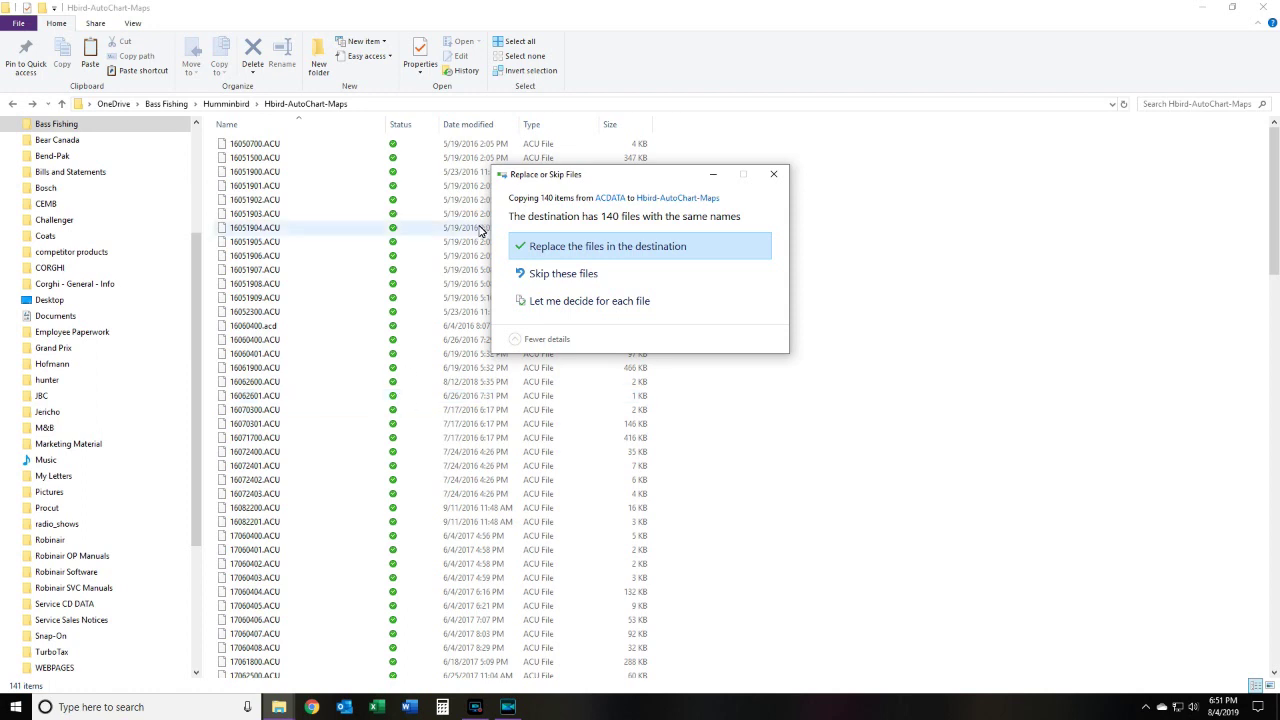
drag(575, 180, 381, 194)
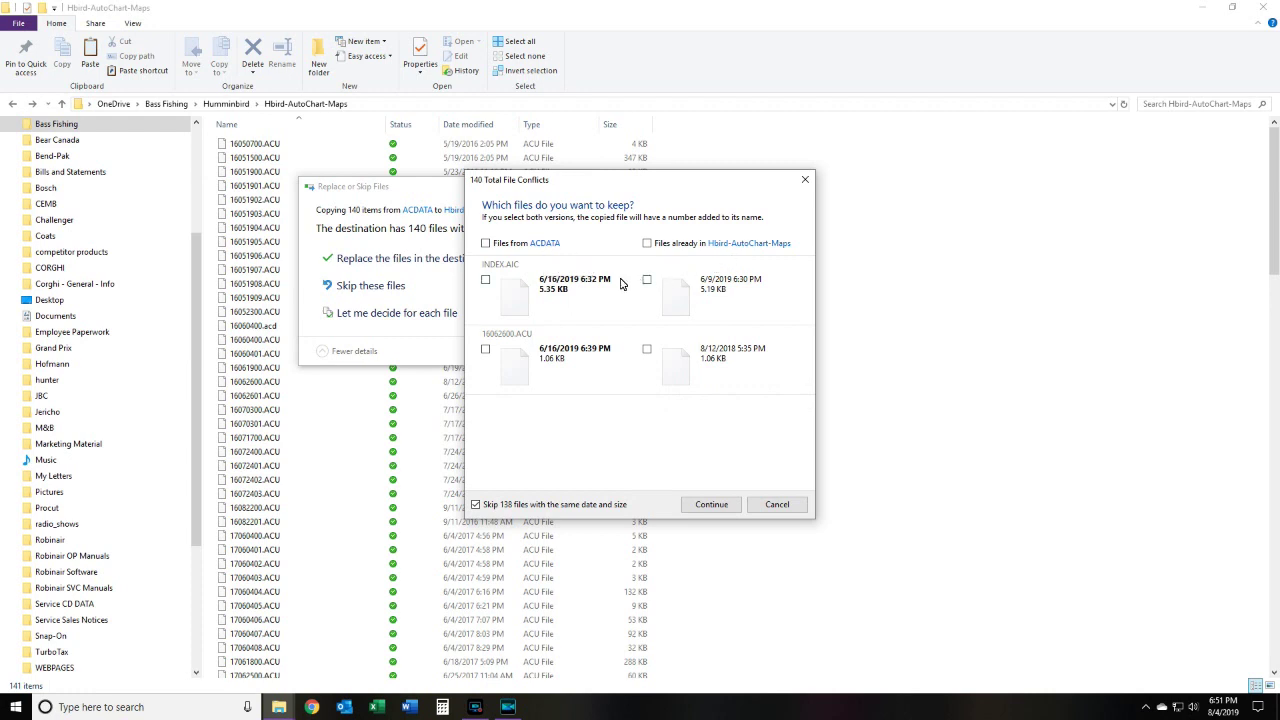
Keep the ACDATA versions of INDEX.AIC and 16062600.ACU and continue the copy.
click(485, 282)
click(486, 350)
click(711, 504)
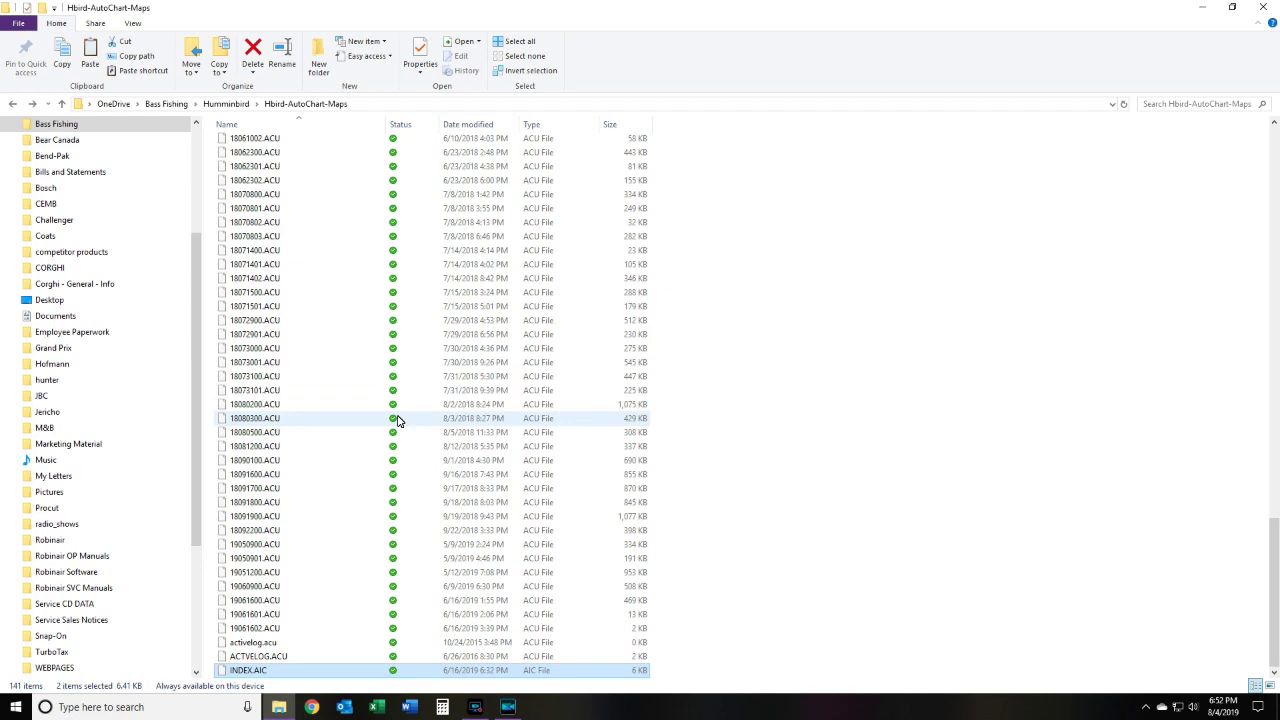
Scroll through Hbird-AutoChart-Maps to check INDEX.AIC and 16062600.ACU now dated 6/16/2019.
scroll(397, 420, up, 20)
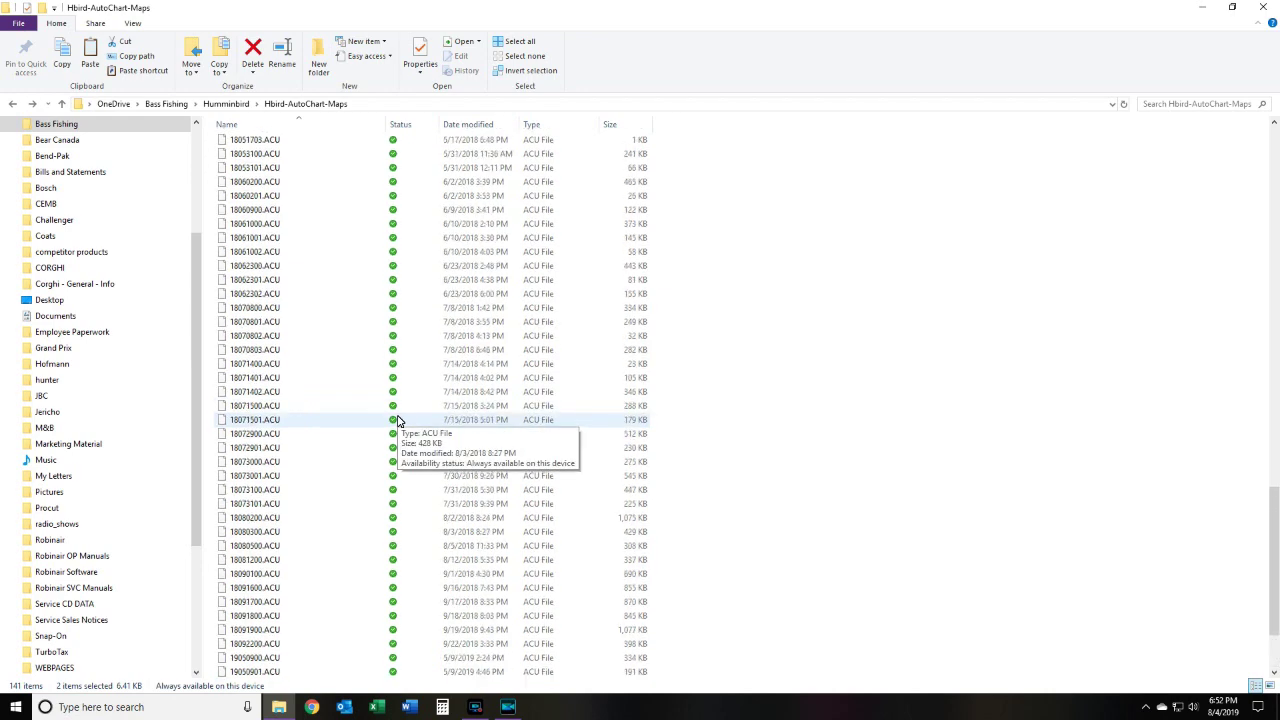
scroll(397, 420, up, 3)
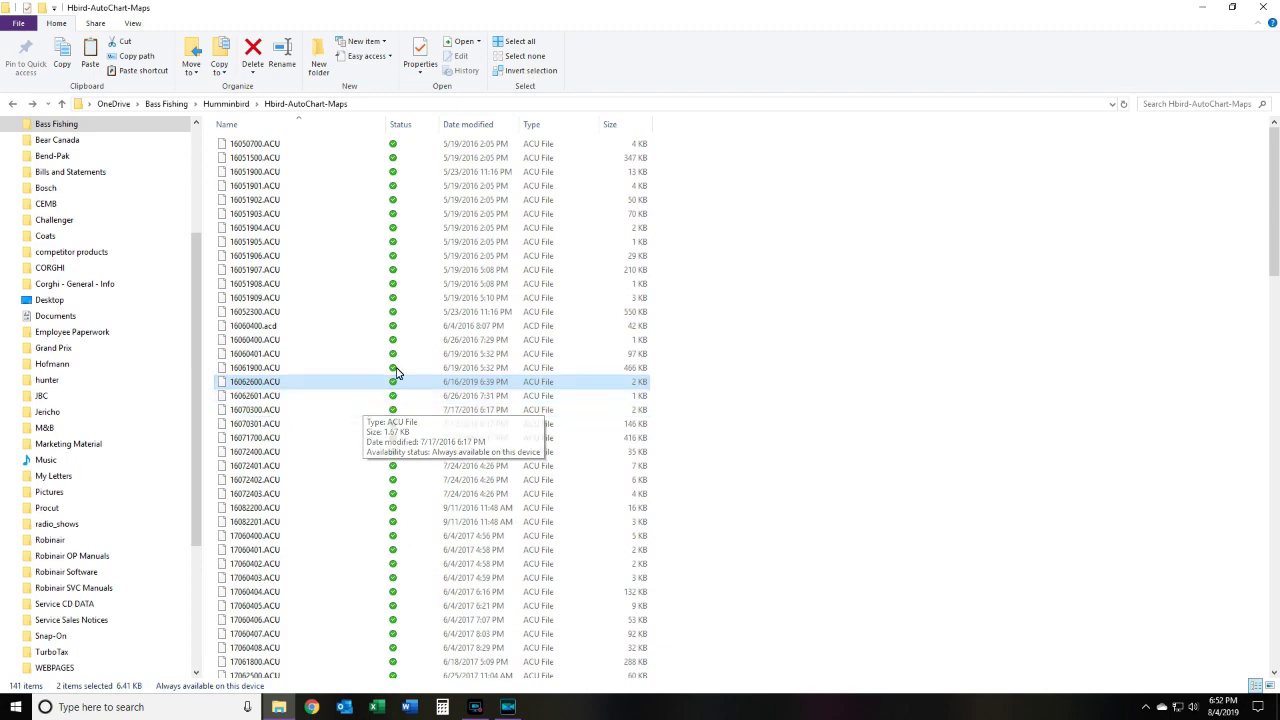
scroll(330, 370, down, 12)
scroll(330, 380, down, 15)
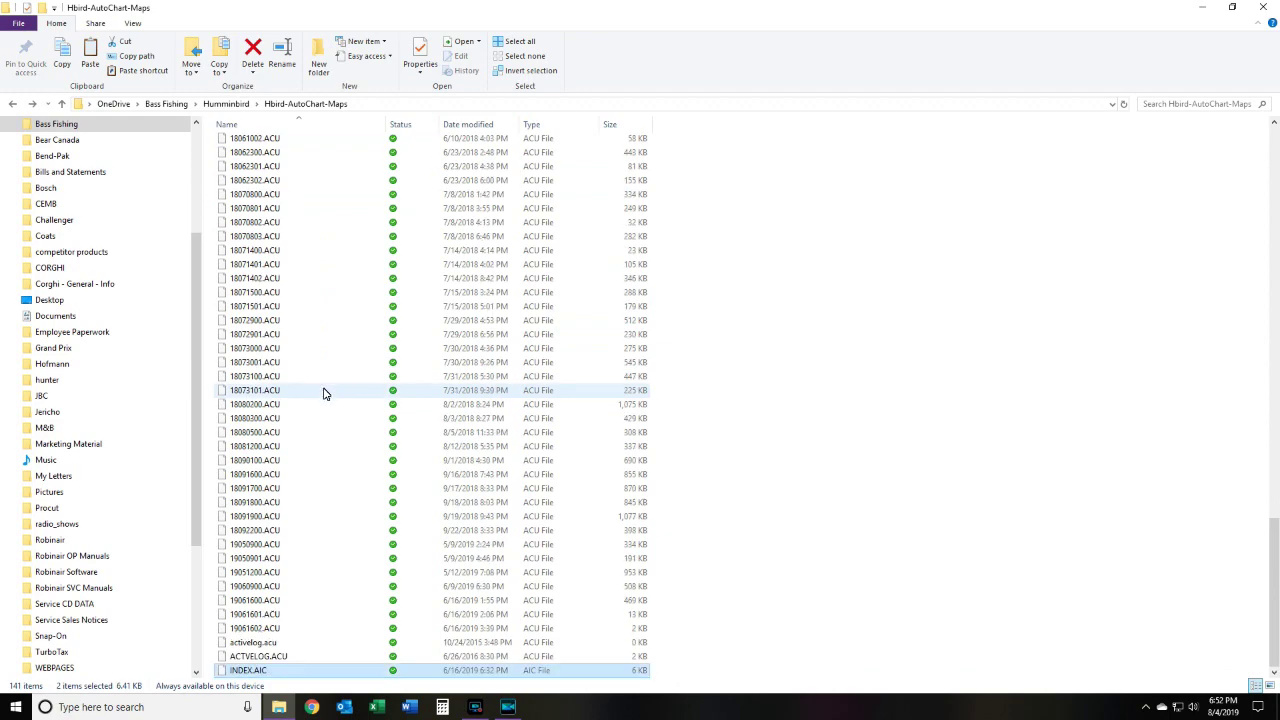
scroll(325, 390, up, 20)
scroll(323, 393, up, 1)
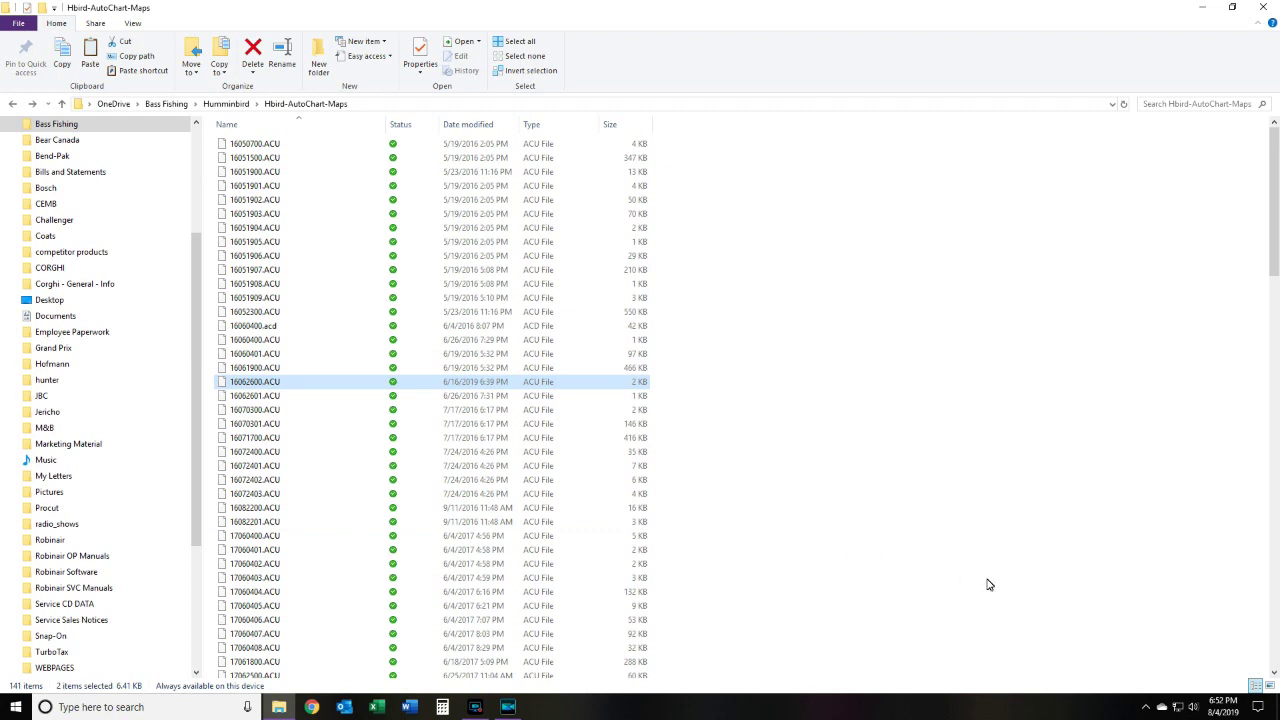
click(1147, 708)
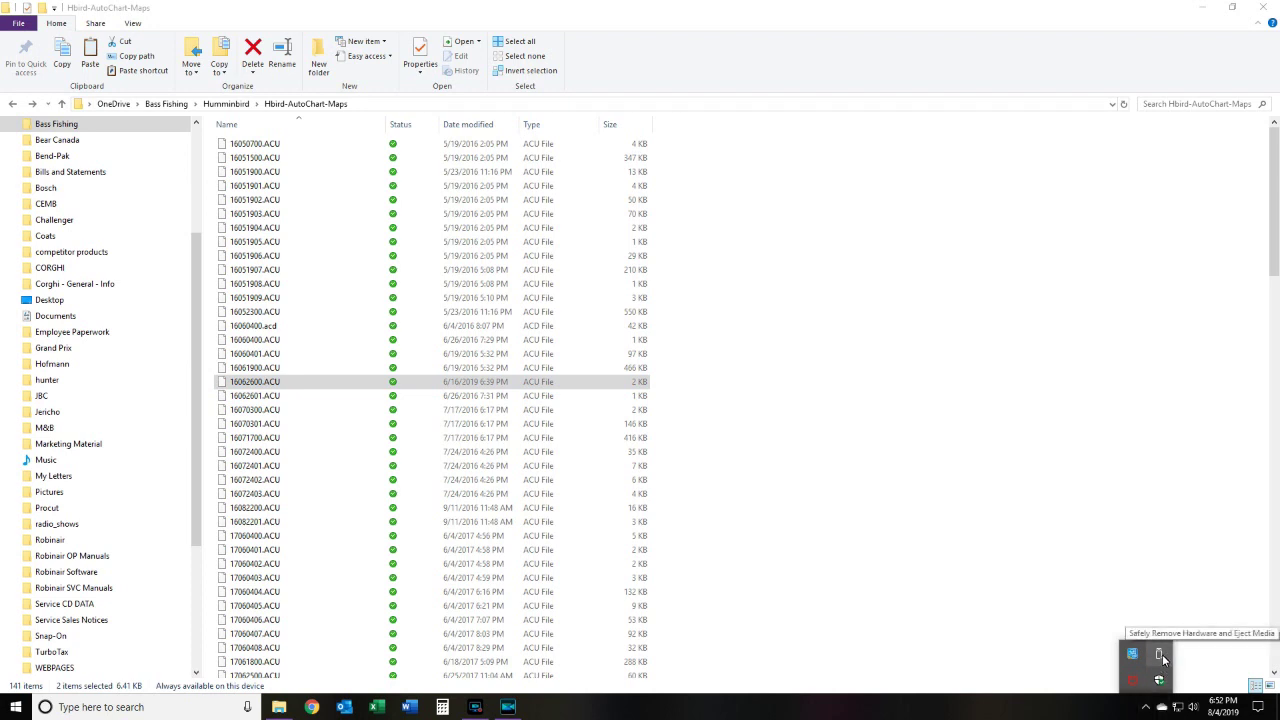
click(1160, 656)
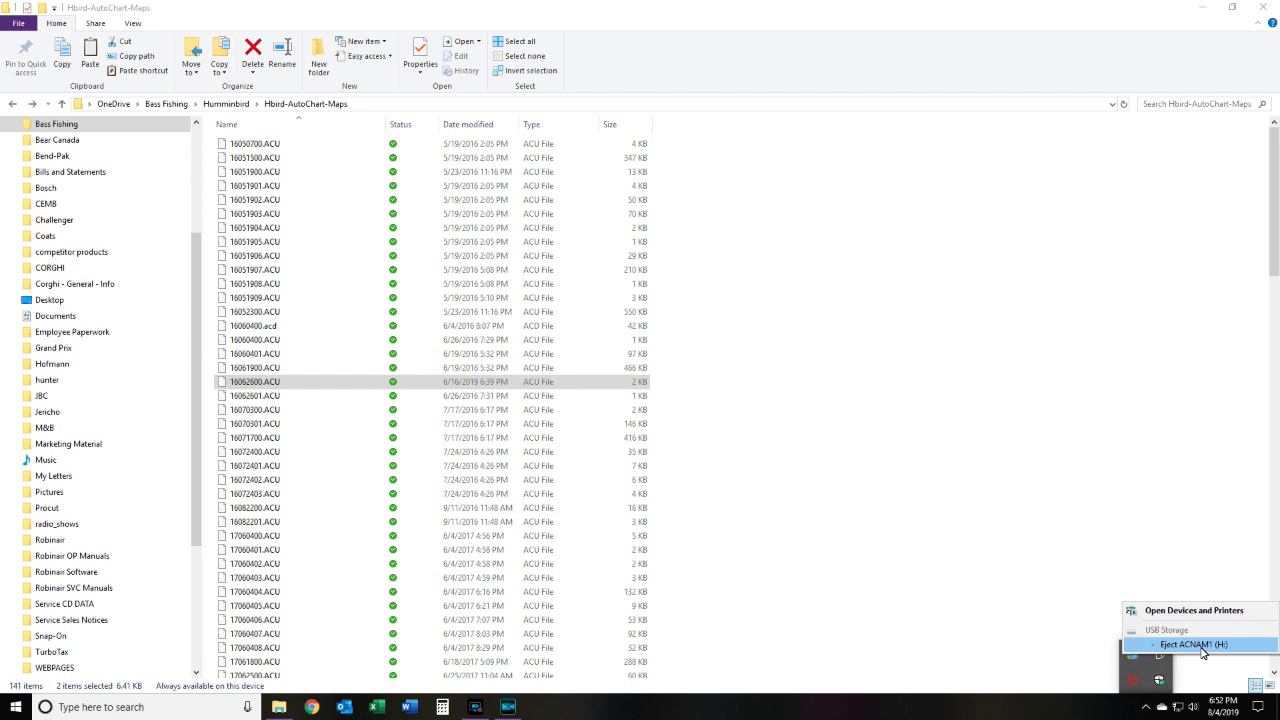
click(1203, 648)
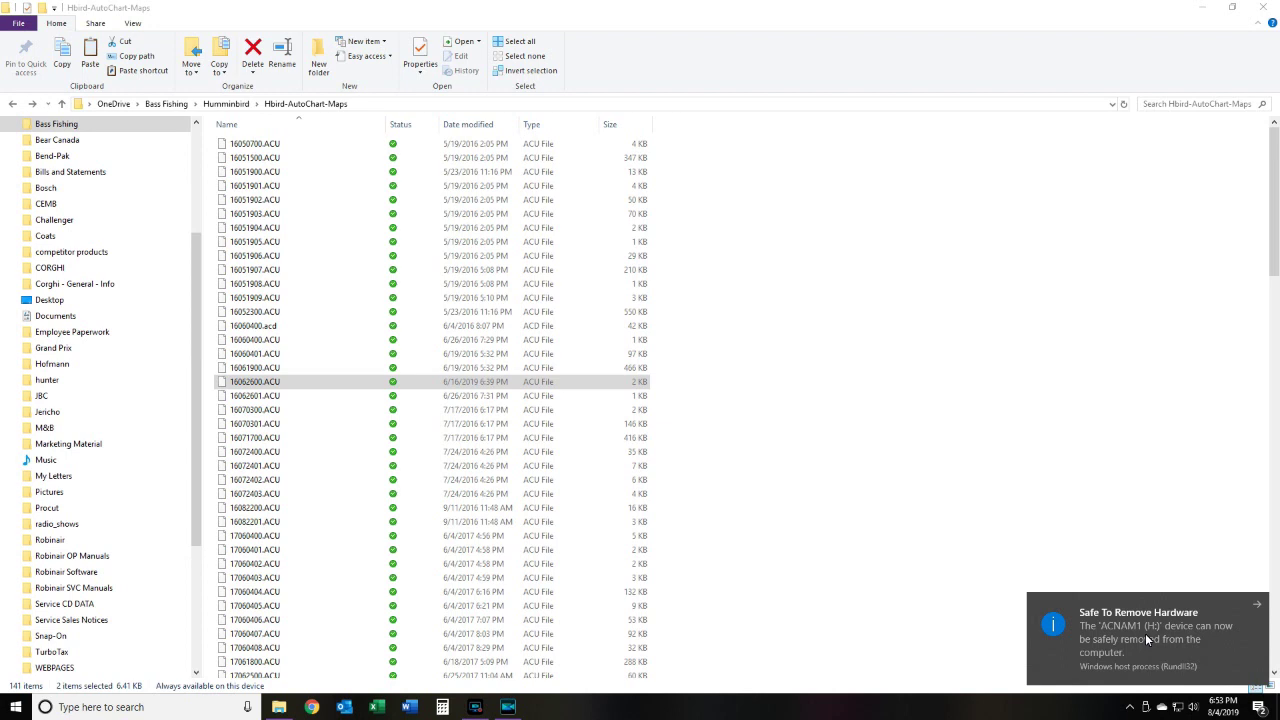
click(966, 495)
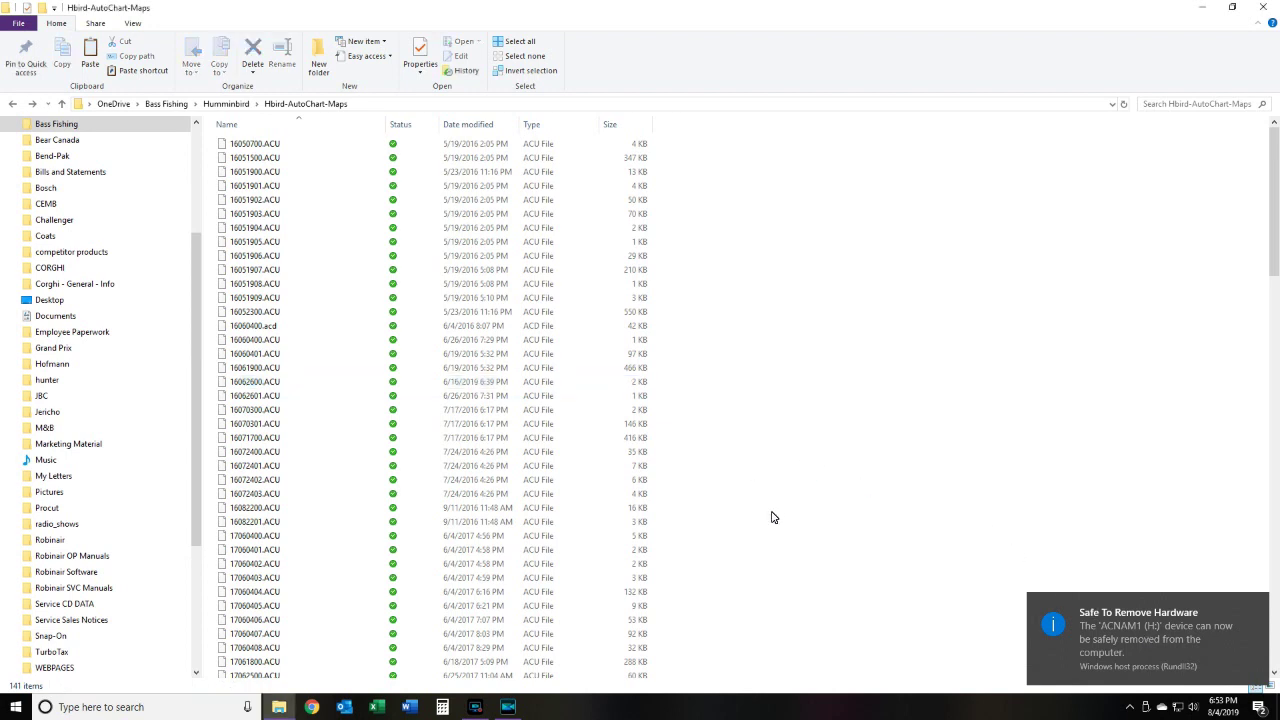
scroll(600, 525, down, 12)
scroll(183, 519, down, 5)
scroll(181, 518, down, 1)
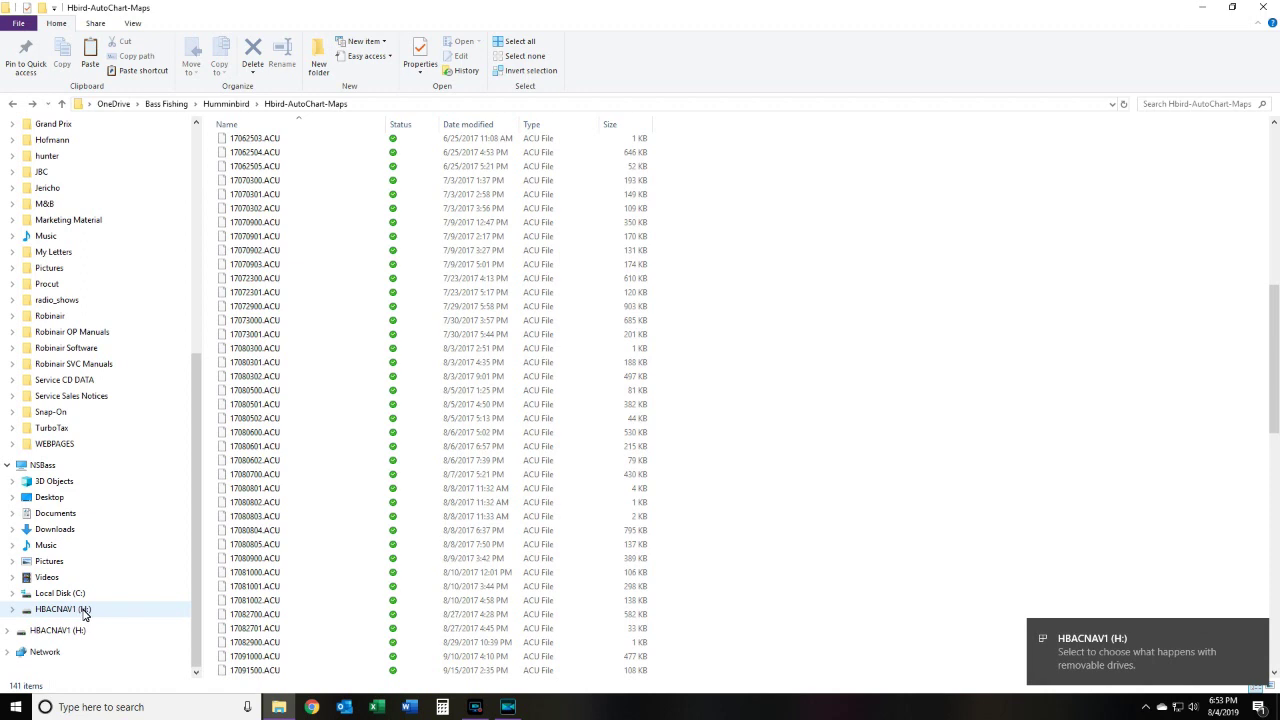
click(85, 613)
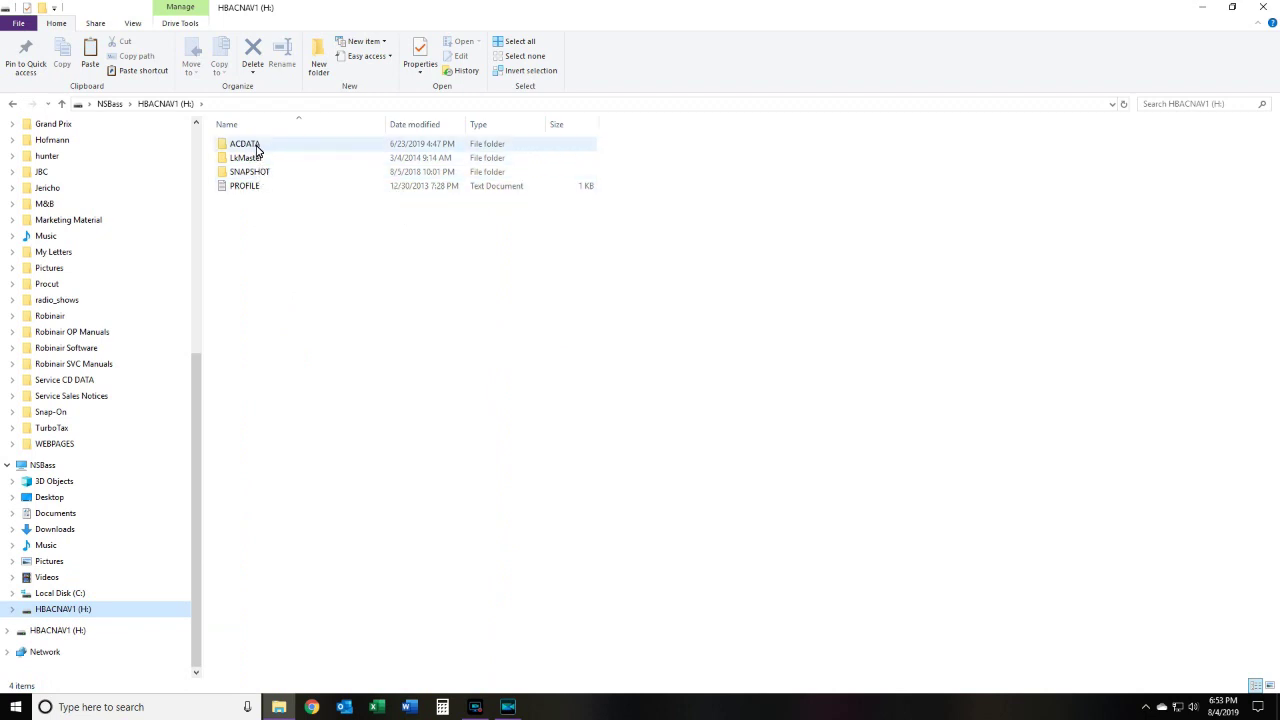
double_click(246, 144)
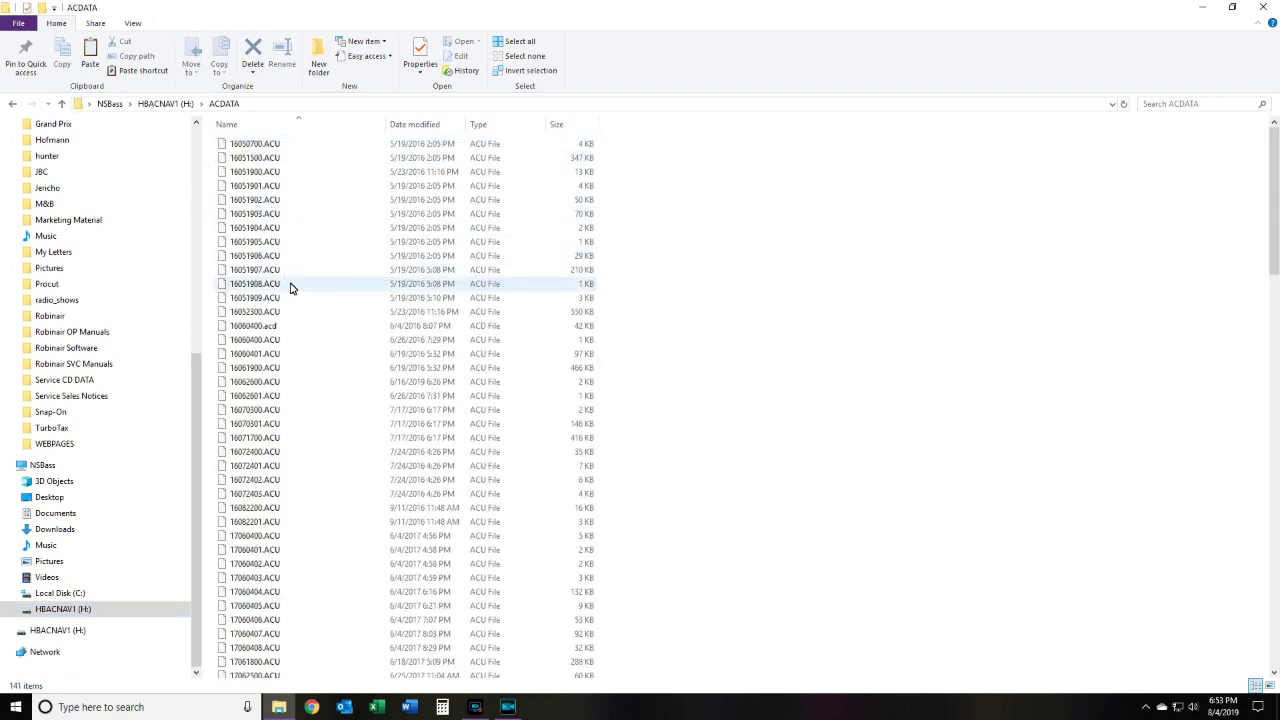
scroll(286, 418, down, 5)
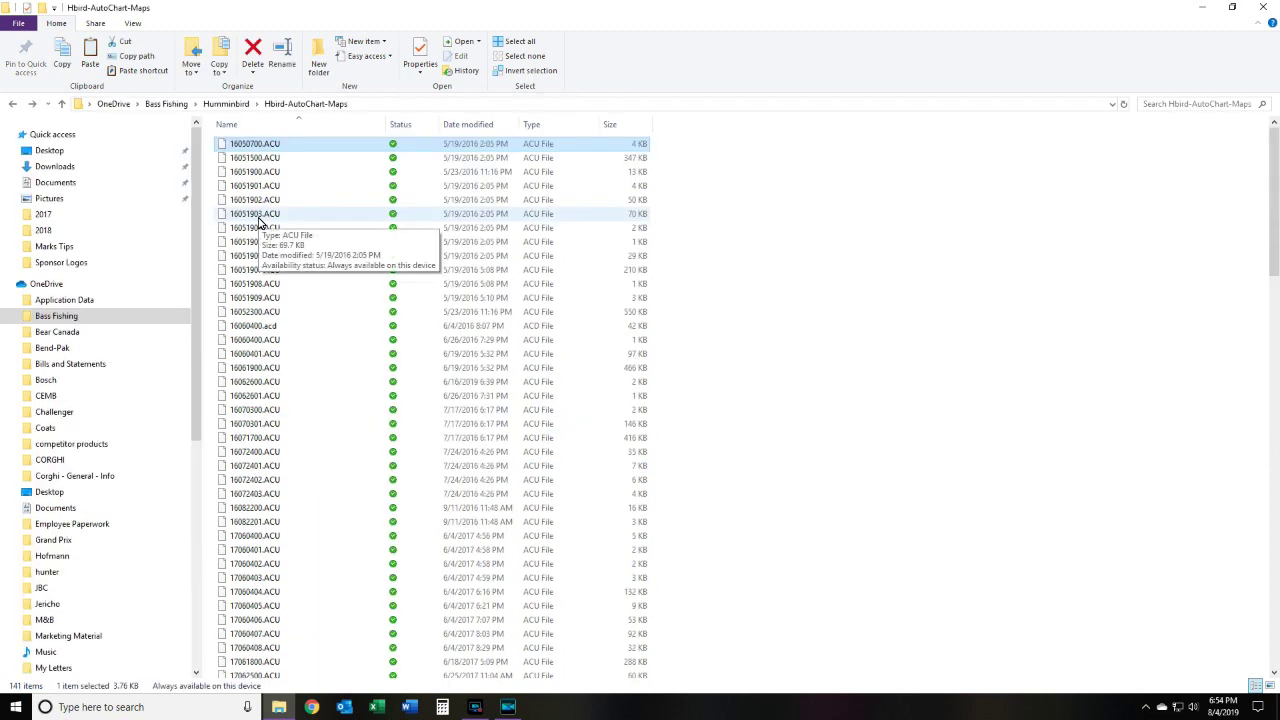
Select all 141 map files in Hbird-AutoChart-Maps, starting from 16050700.ACU, and copy them.
click(257, 157)
click(256, 146)
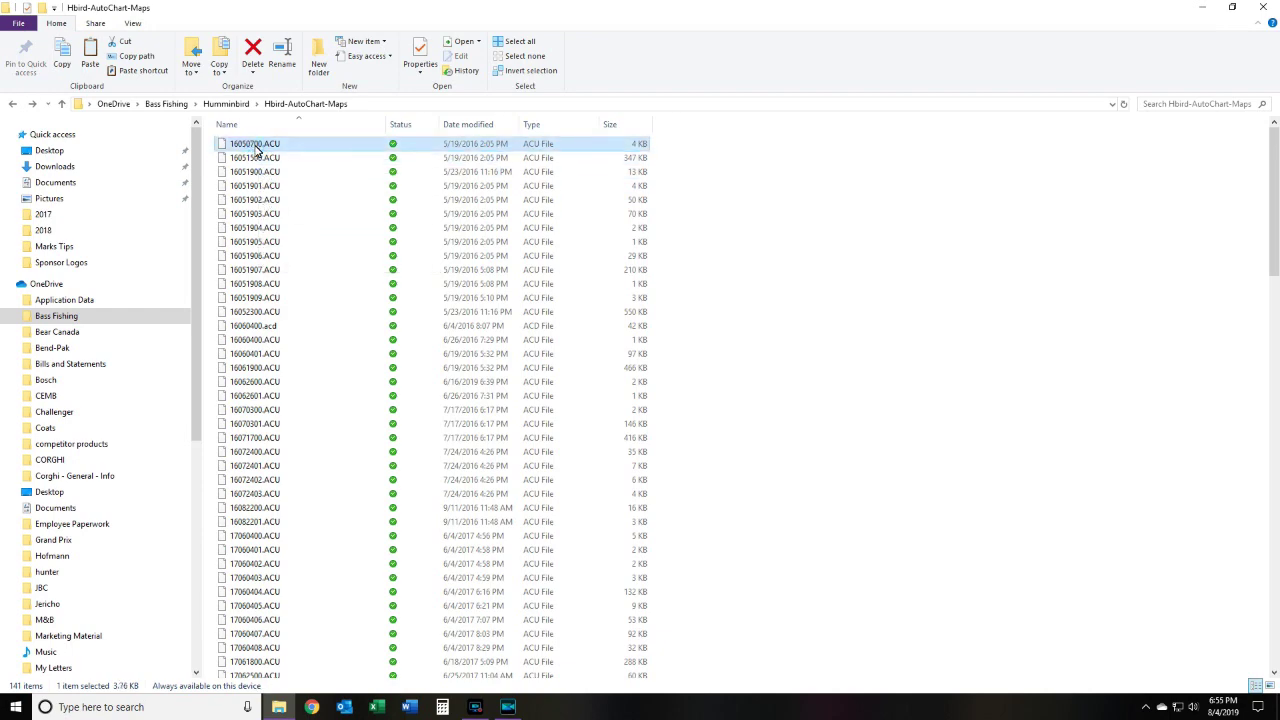
key(ctrl+a)
scroll(256, 148, down, 20)
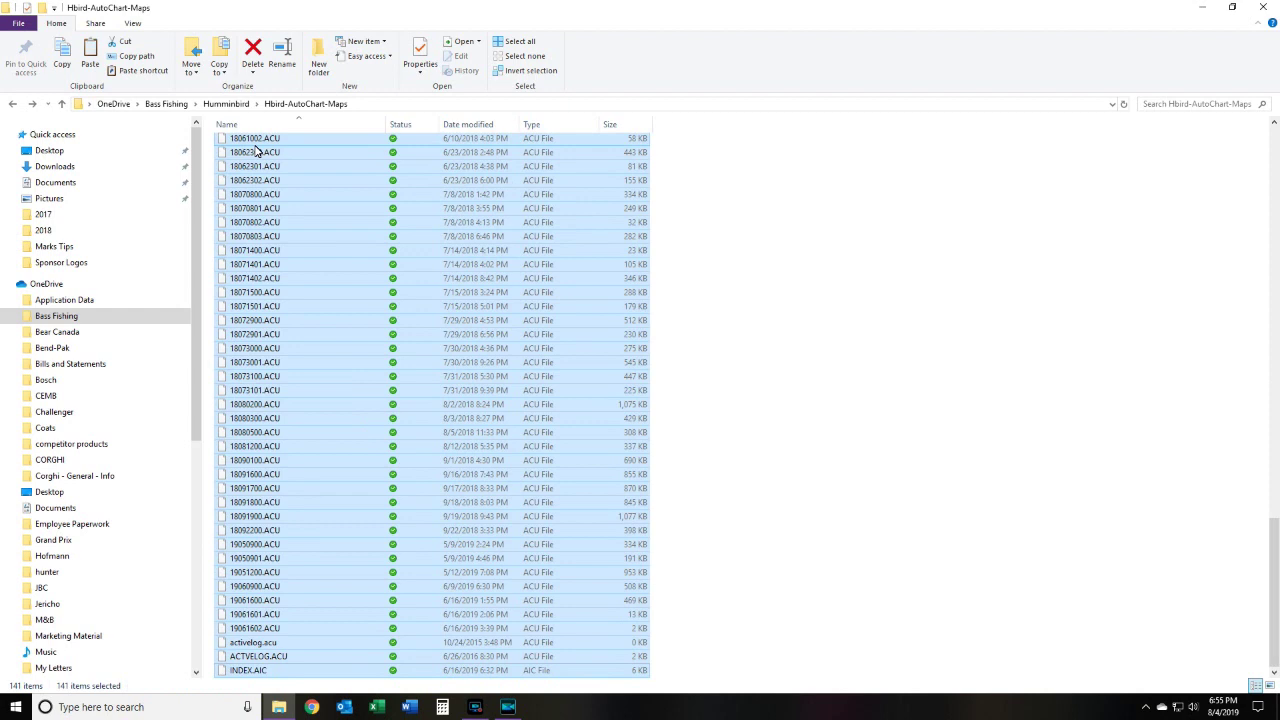
right_click(253, 183)
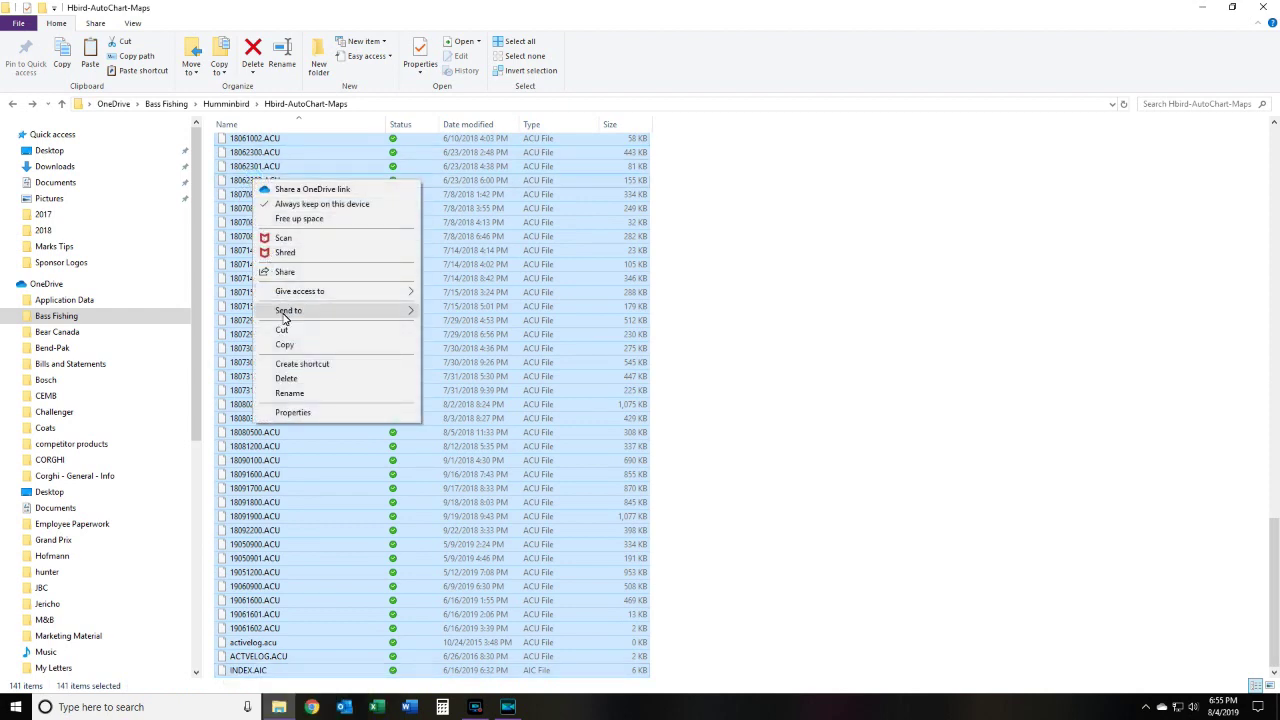
click(285, 344)
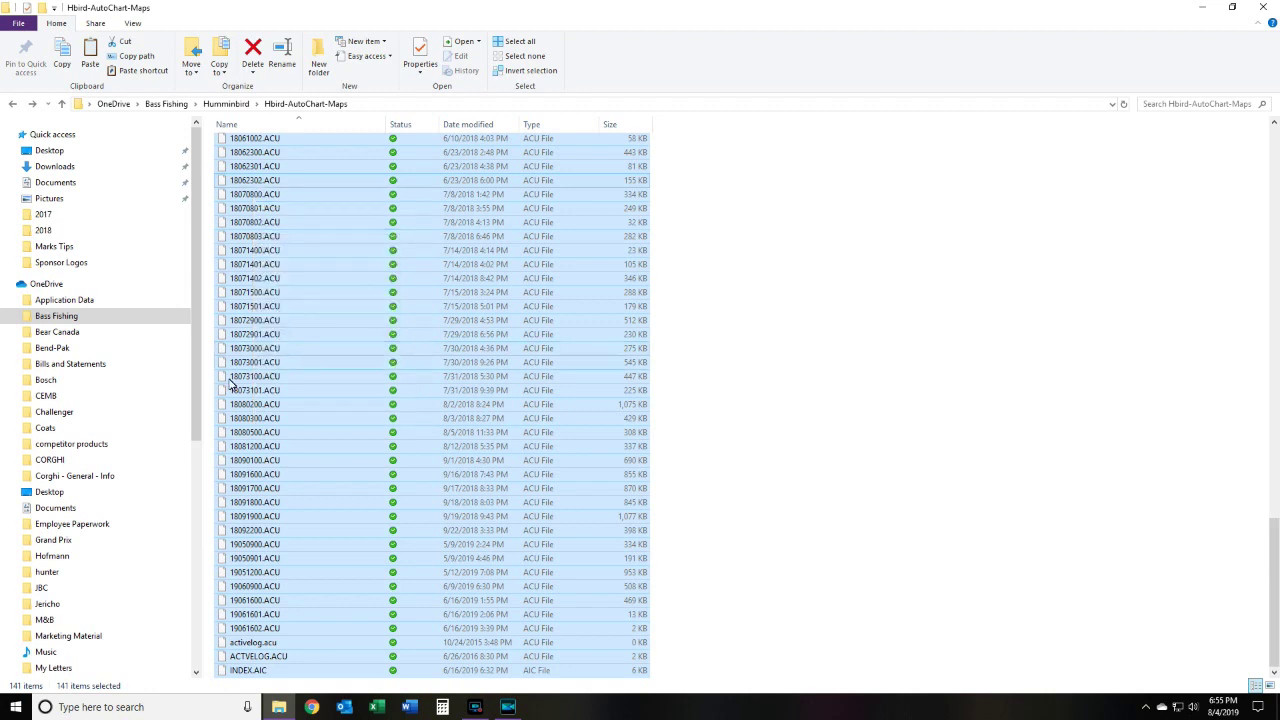
scroll(120, 463, down, 8)
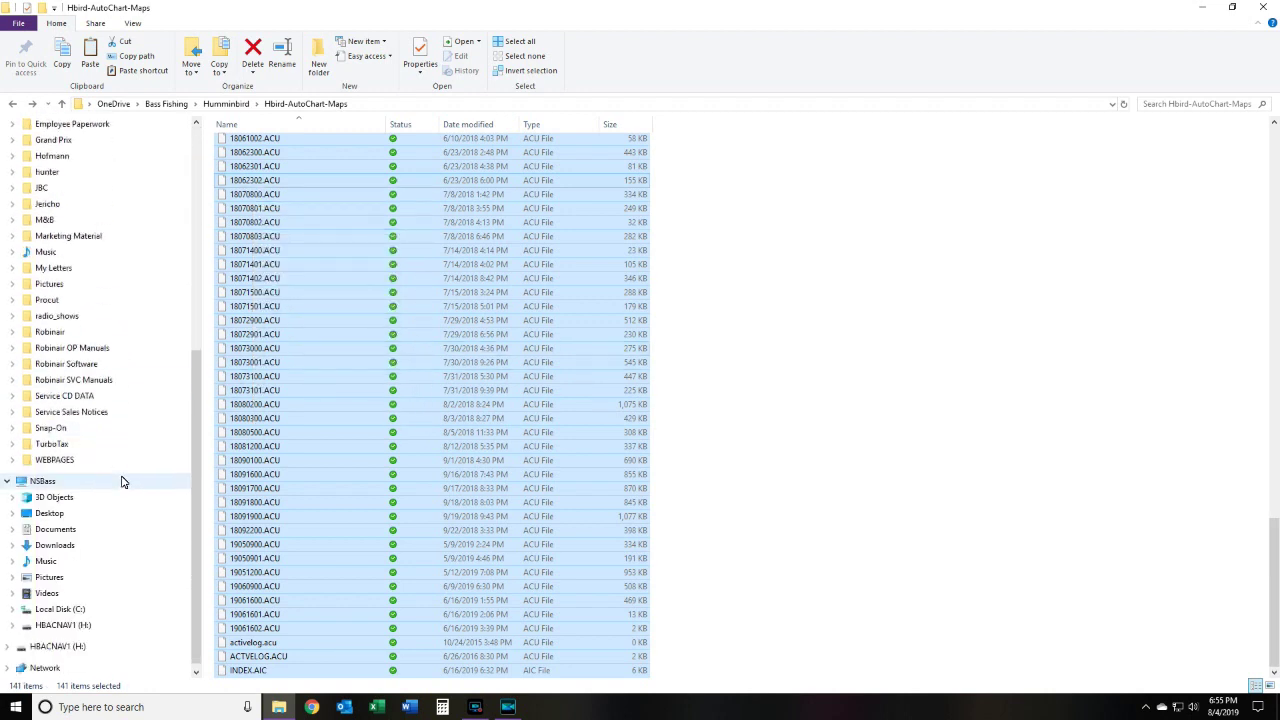
scroll(122, 481, down, 1)
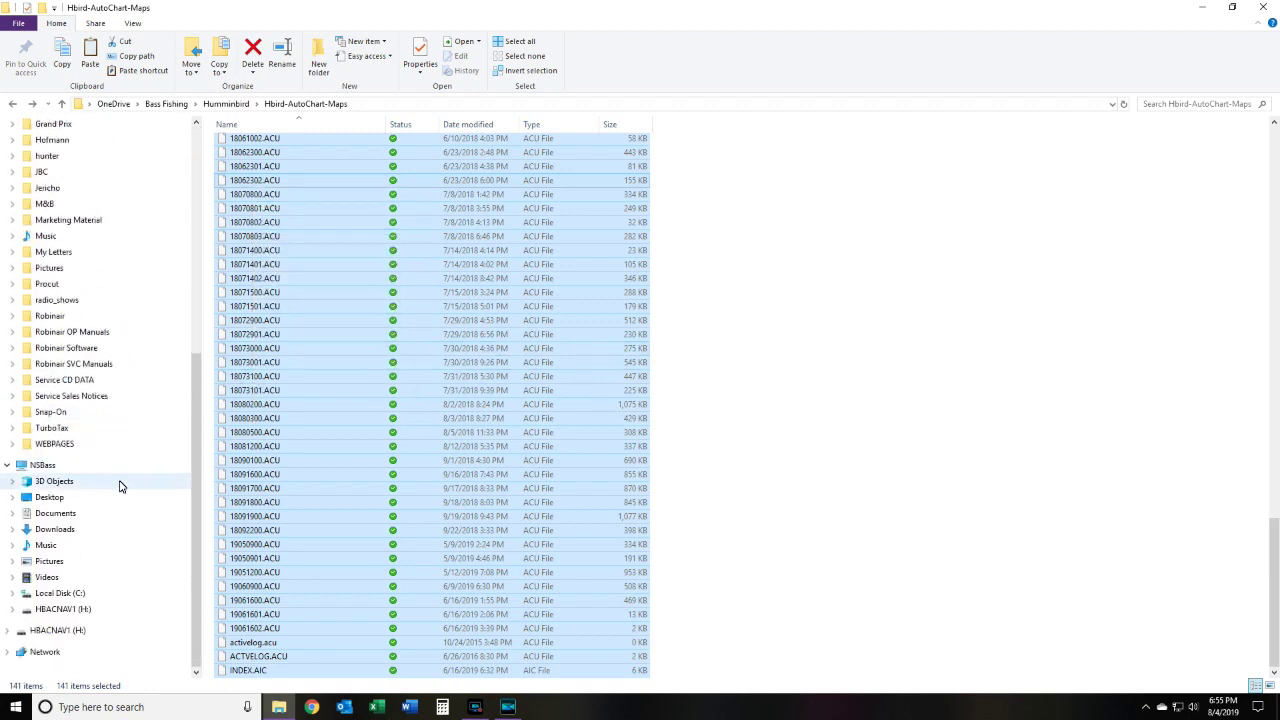
Paste the copied map files into the ACDATA folder on the HBACNAV1 (H:) card.
click(76, 612)
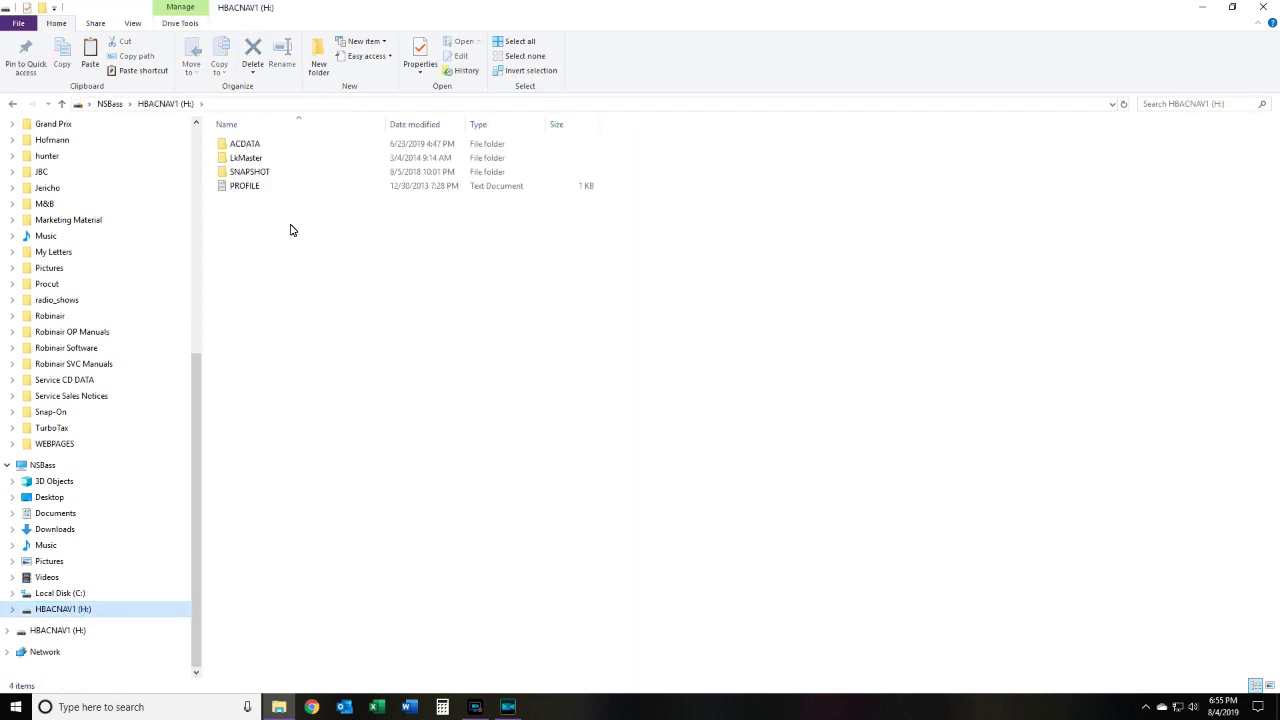
double_click(266, 149)
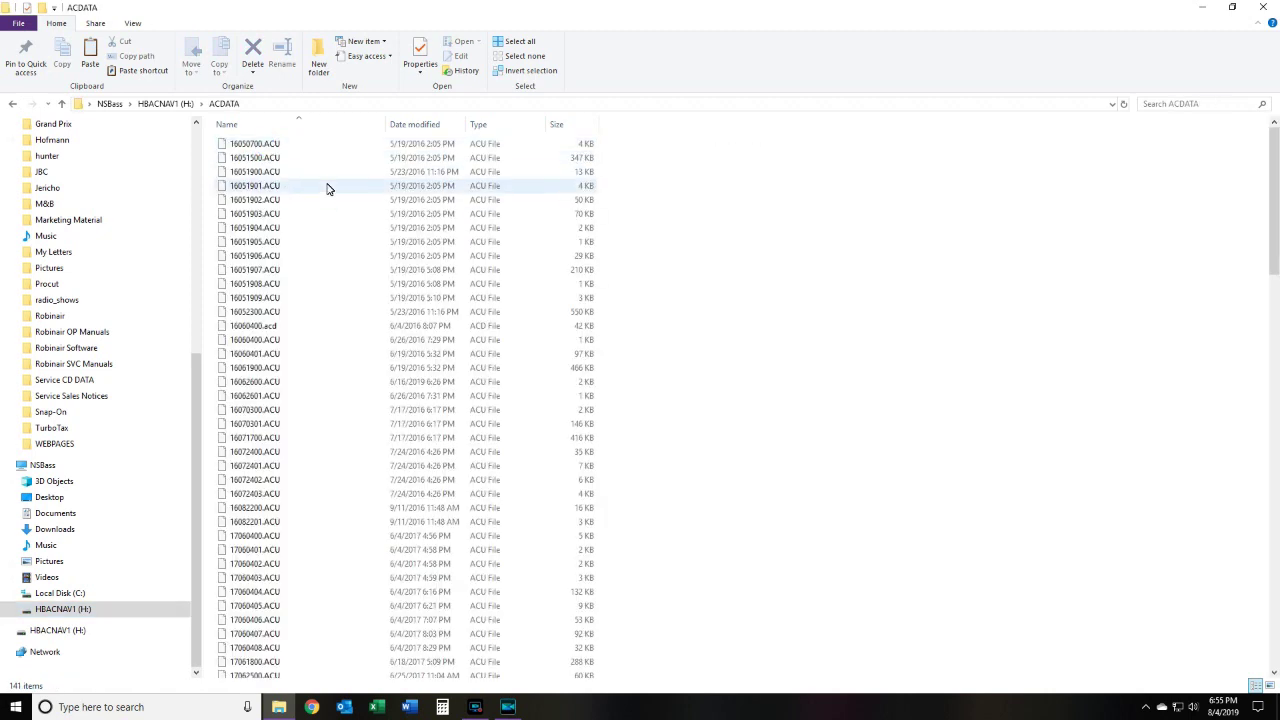
right_click(340, 214)
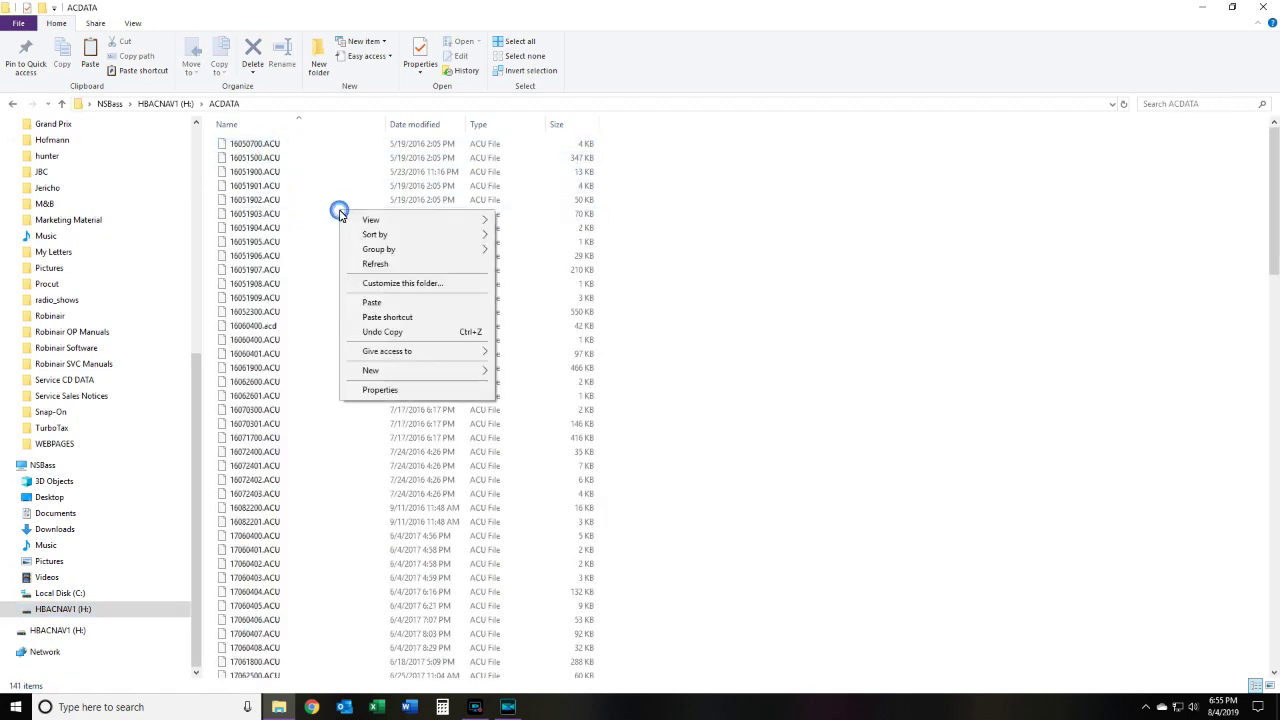
click(381, 303)
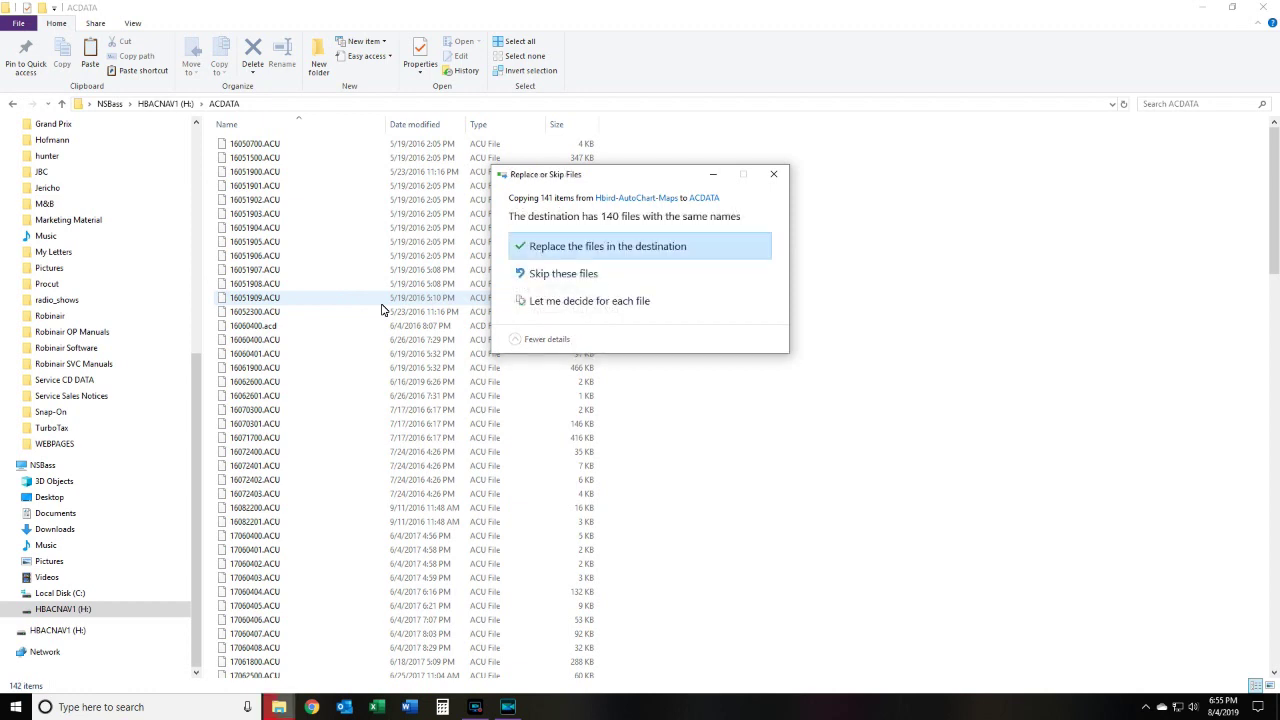
Resolve conflicts individually: keep the card's INDEX.AIC and the PC's newer 16062600.ACU.
drag(591, 180, 401, 207)
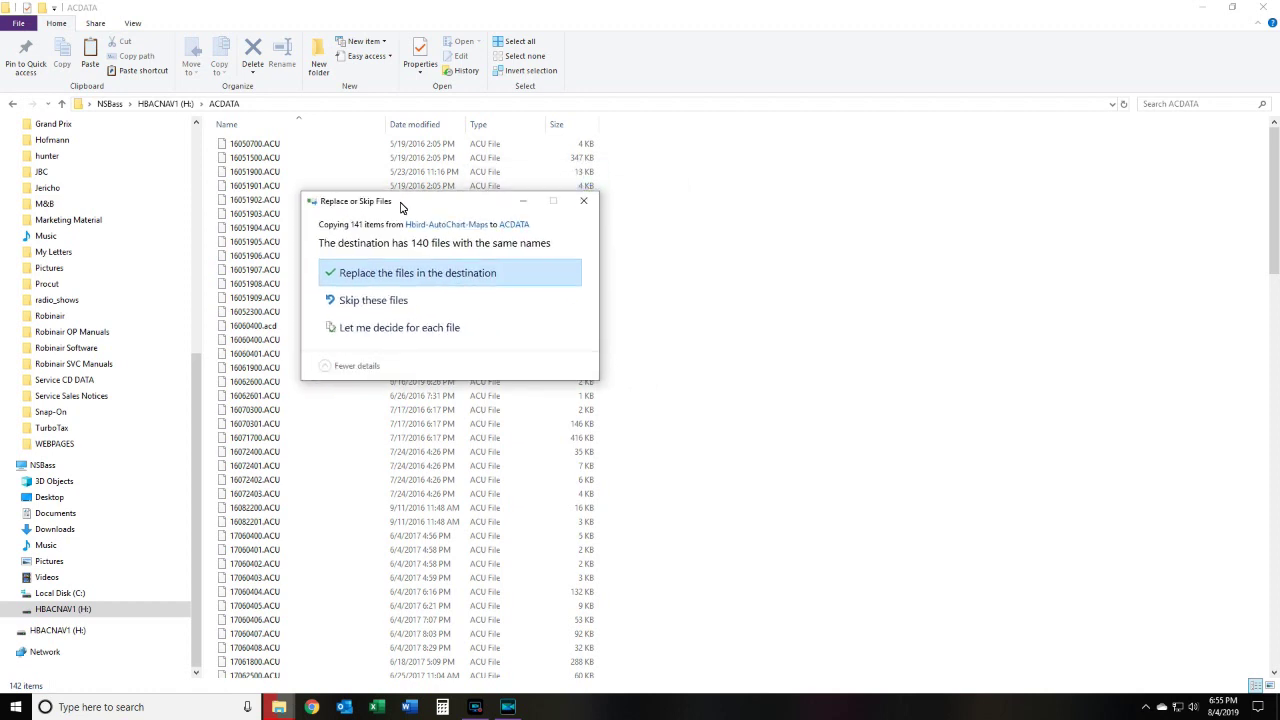
click(405, 331)
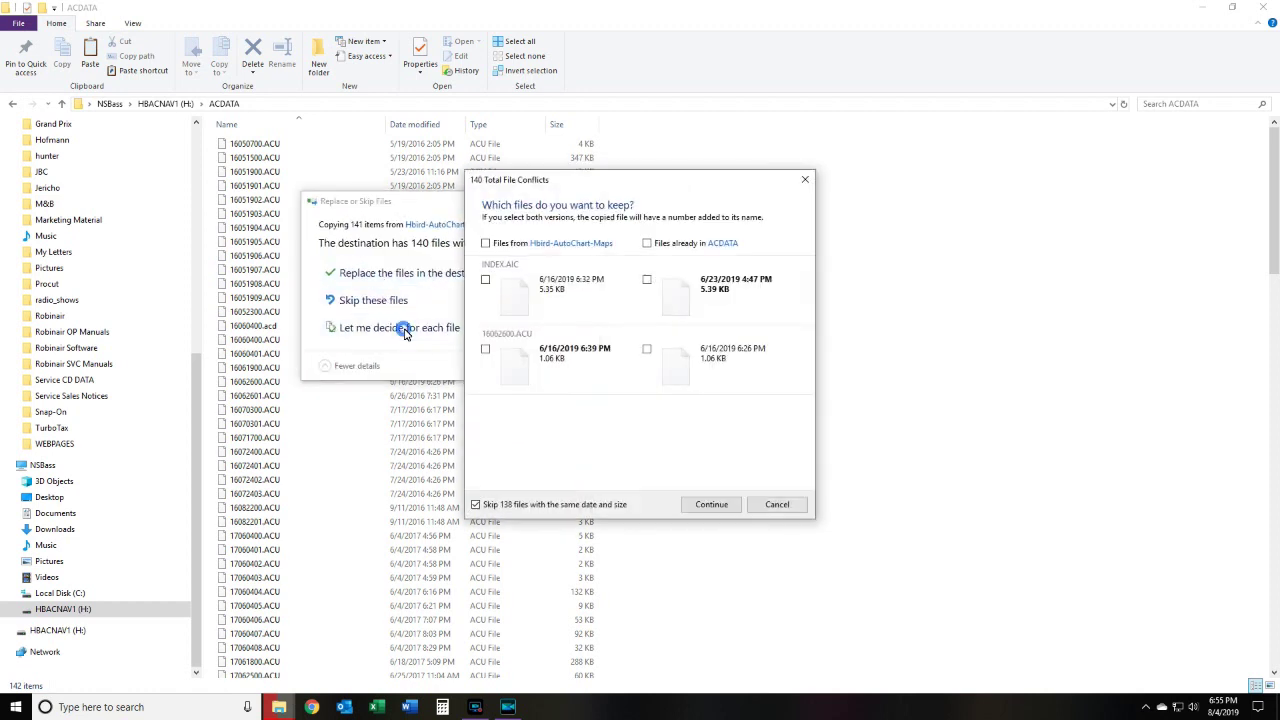
click(648, 282)
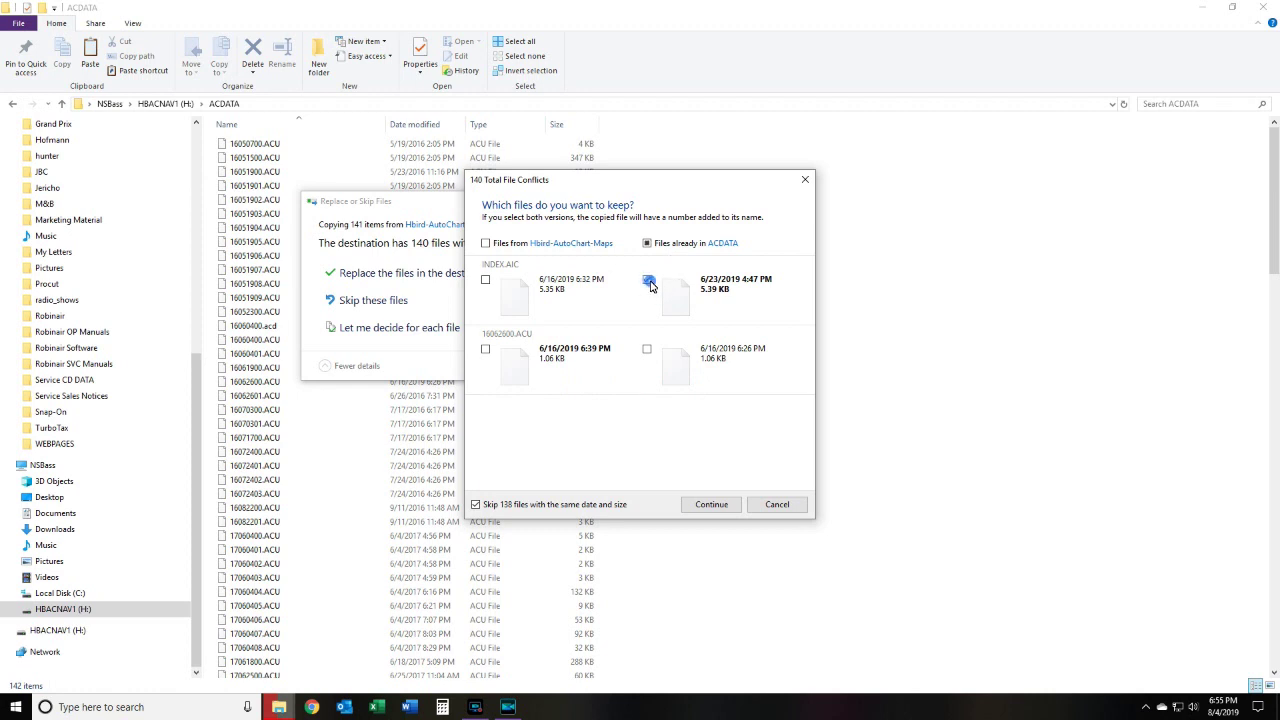
click(486, 352)
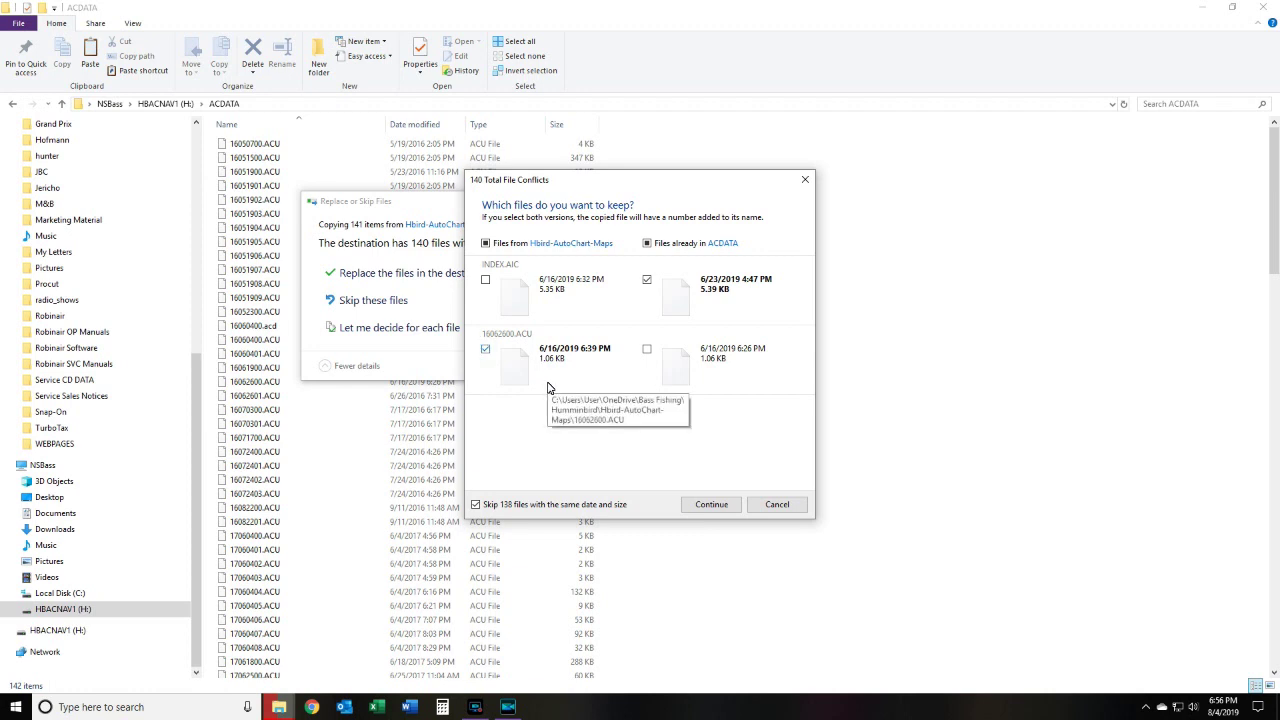
click(712, 506)
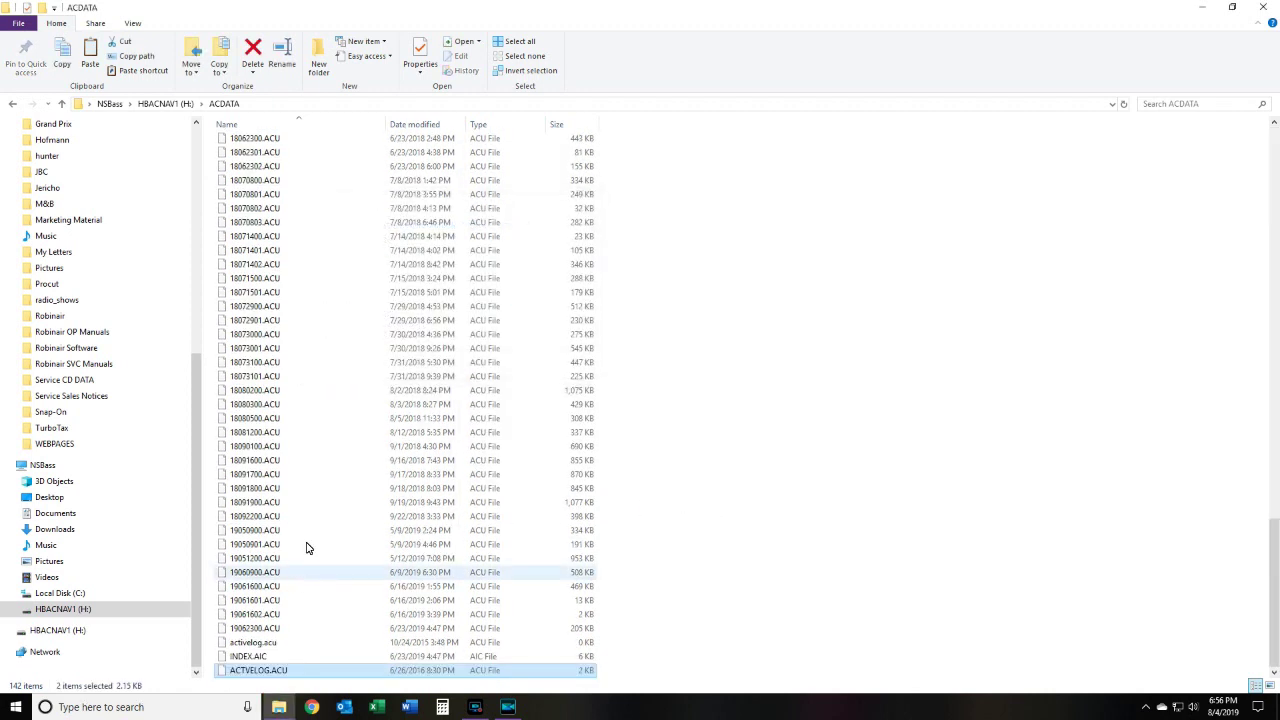
Reopen ACDATA on HBACNAV1 (H:) and scroll its 142 files to confirm the 6/16/2019 16062600.ACU.
click(75, 609)
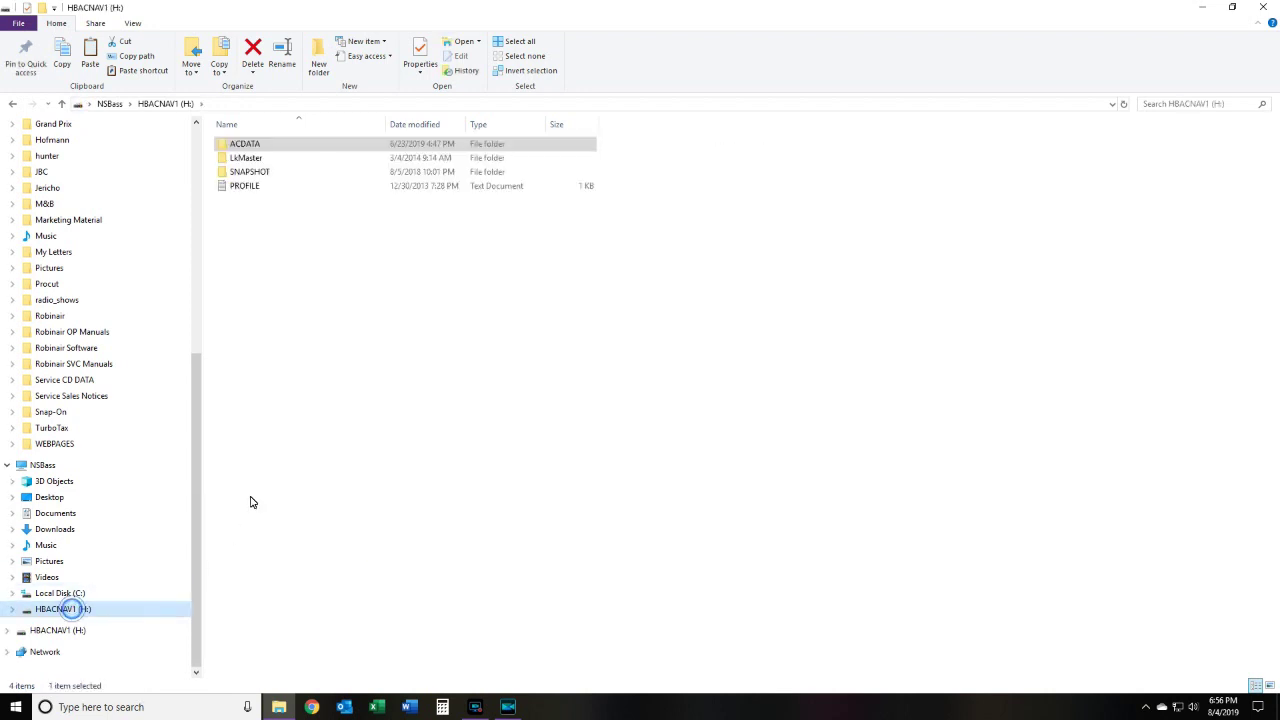
click(248, 147)
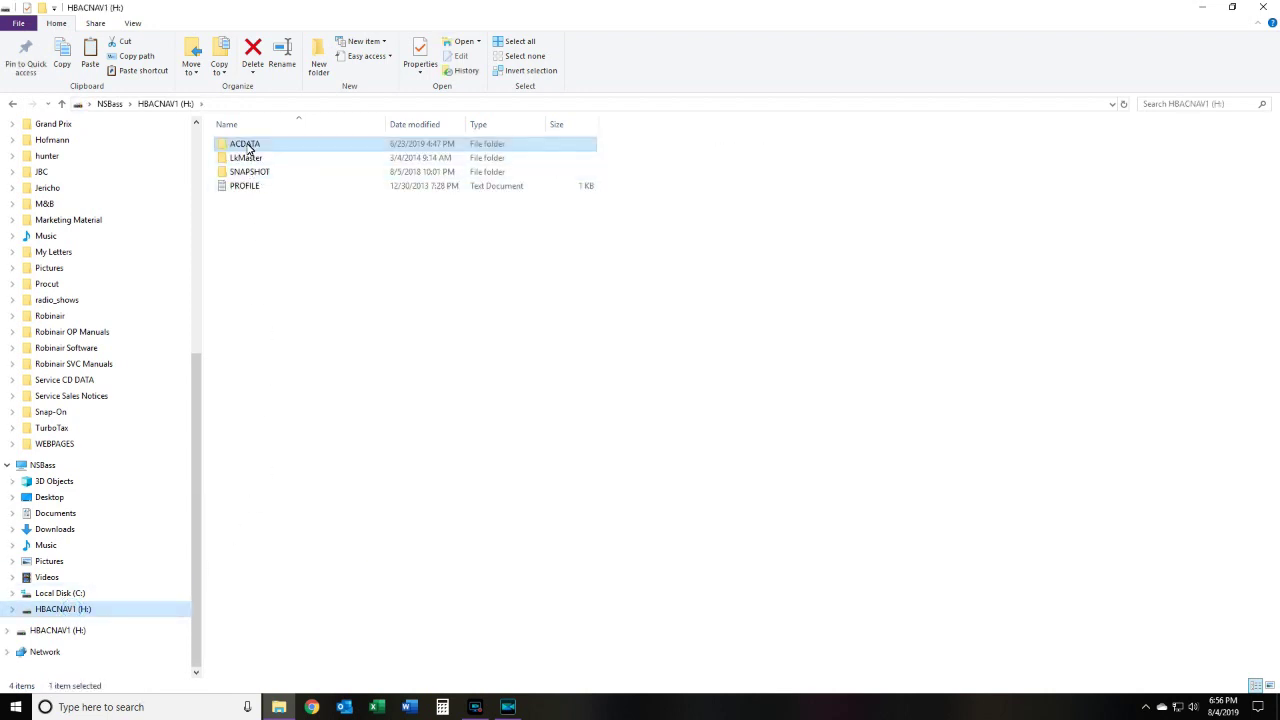
double_click(248, 147)
scroll(277, 309, down, 5)
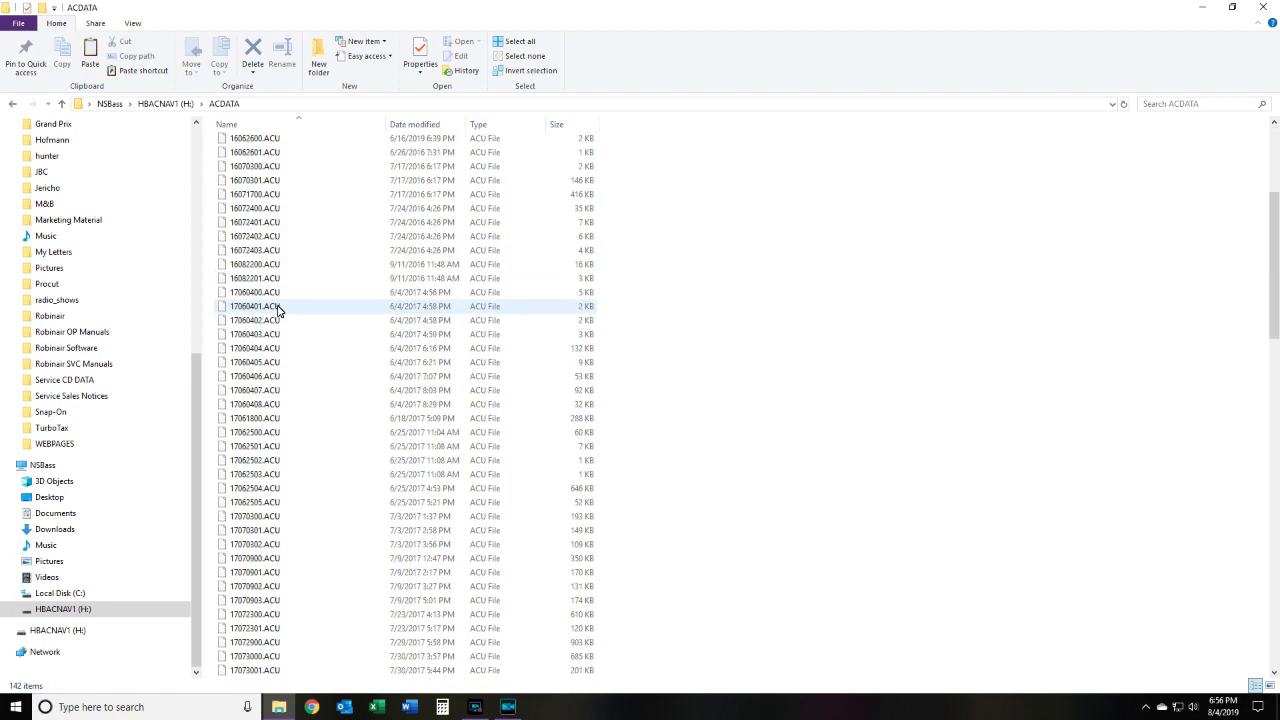
scroll(291, 403, down, 10)
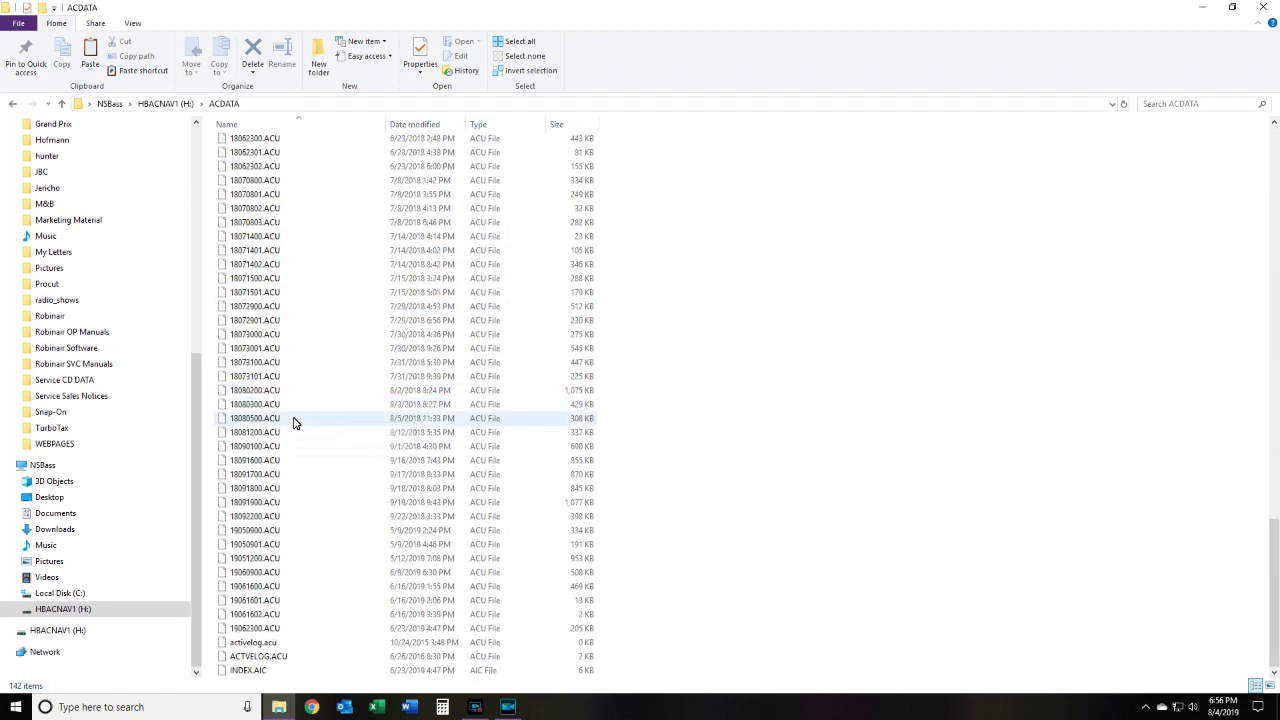
scroll(293, 422, up, 20)
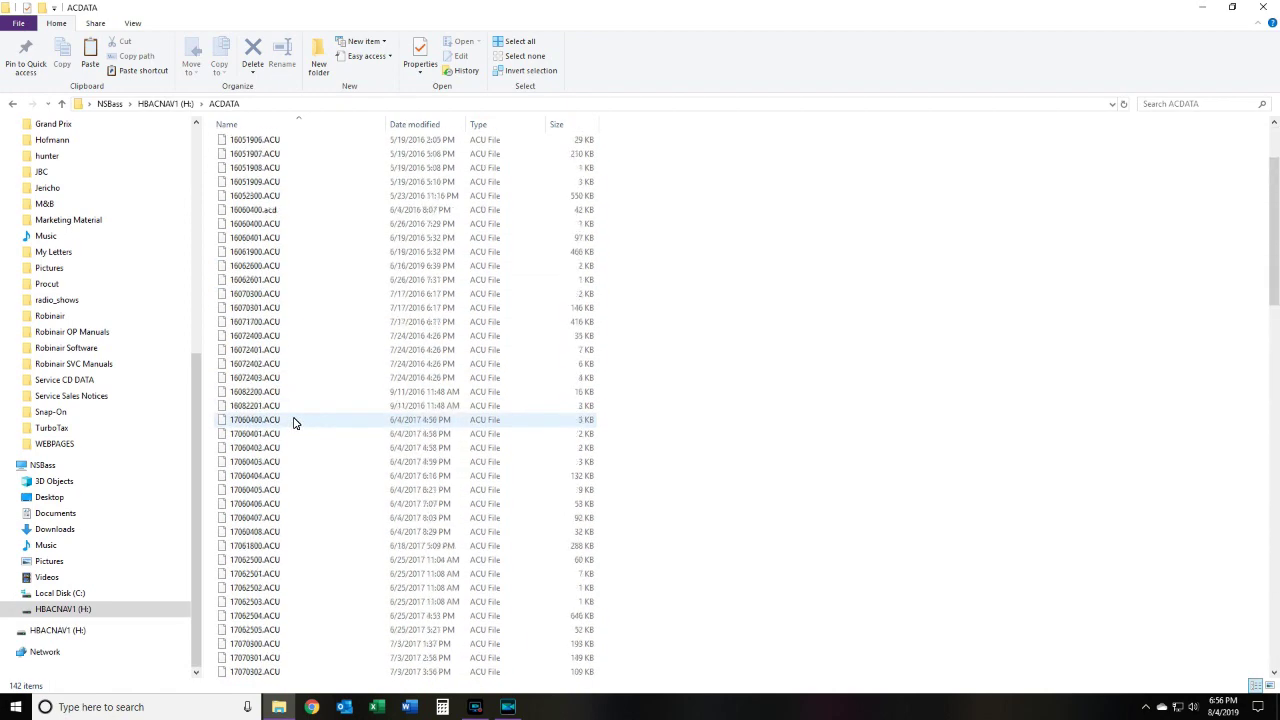